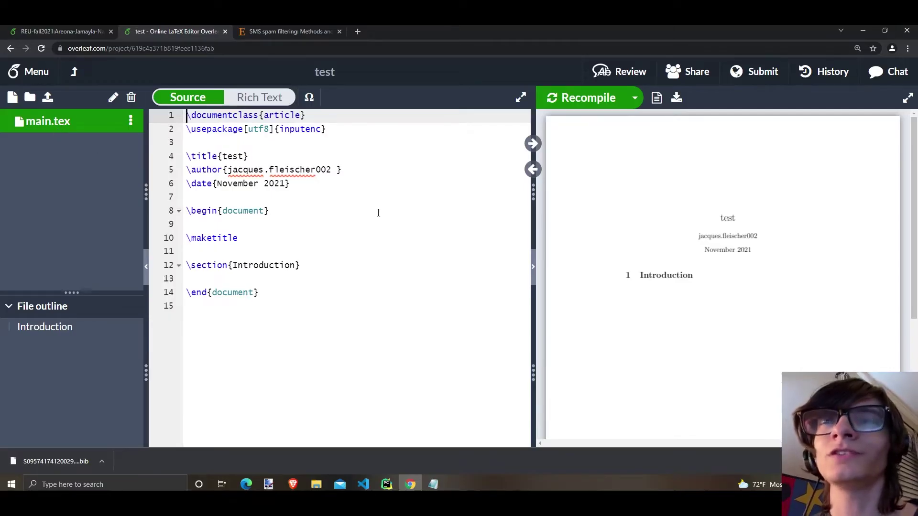
Add the line 'Americans lose over $80 million dollars in spam text schemes every year.' under \section{Introduction}
{"action": "left_click", "coordinate": [358, 264]}
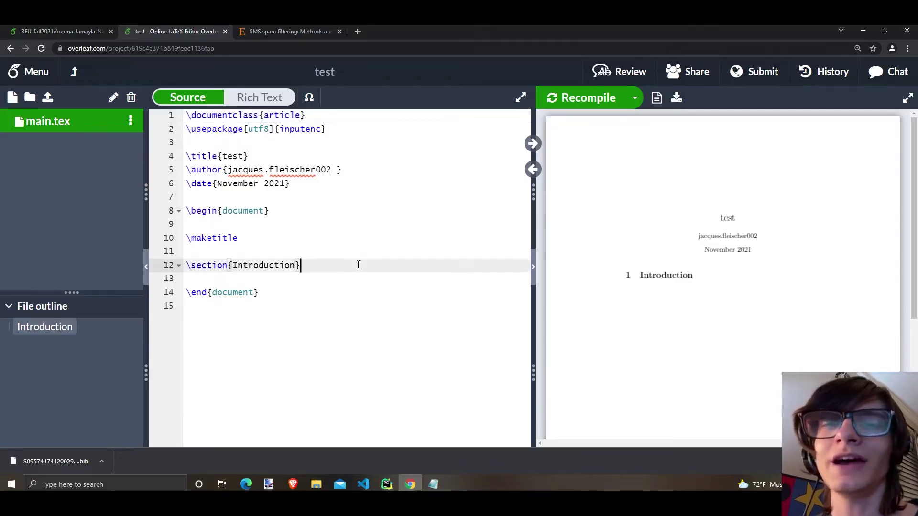
{"action": "key", "text": "Return"}
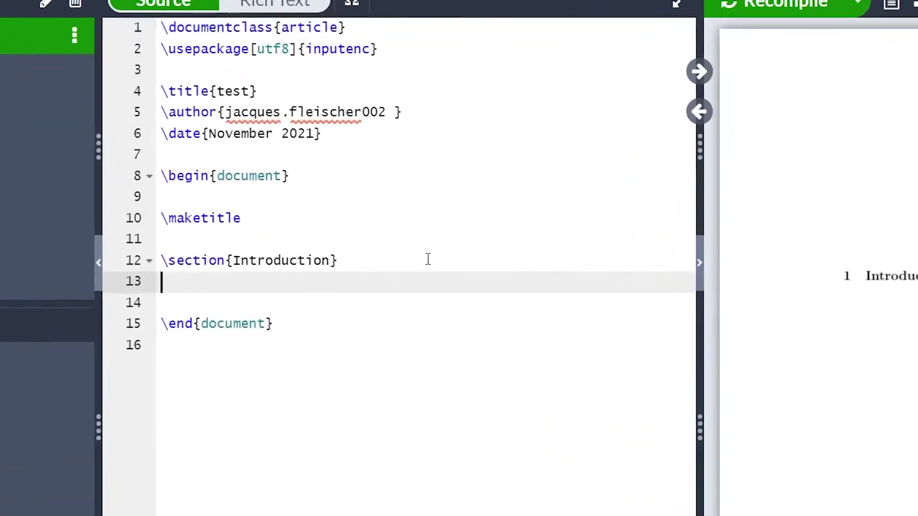
{"action": "type", "text": "A"}
{"action": "type", "text": "mericans lo"}
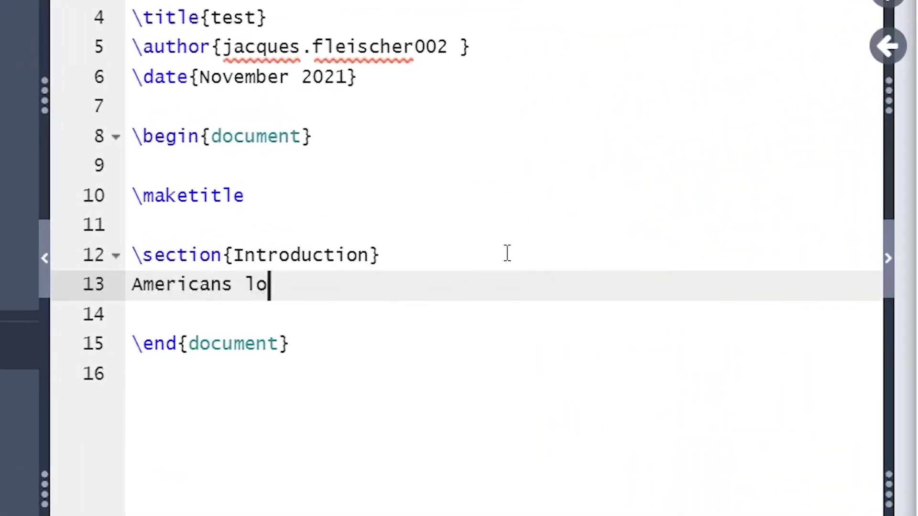
{"action": "type", "text": "se over $80"}
{"action": "key", "text": "BackSpace"}
{"action": "key", "text": "BackSpace"}
{"action": "type", "text": "$80"}
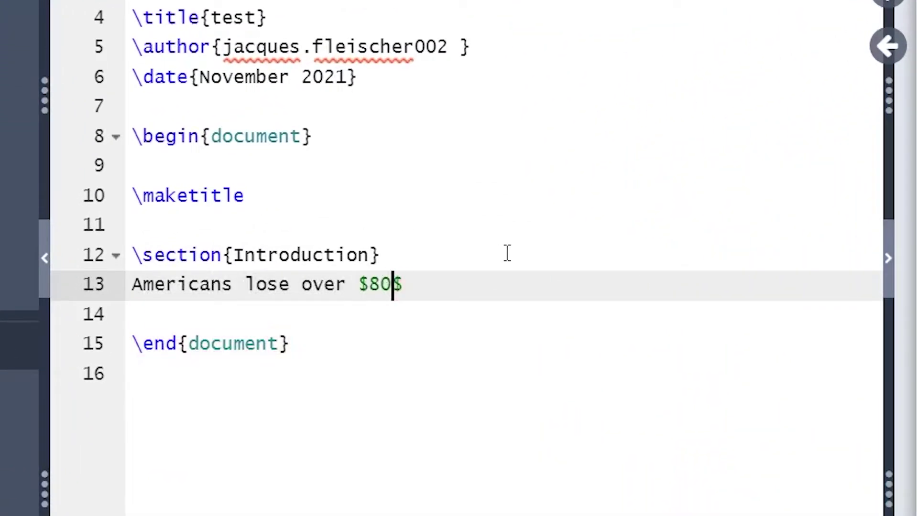
{"action": "key", "text": "Delete"}
{"action": "type", "text": "millio"}
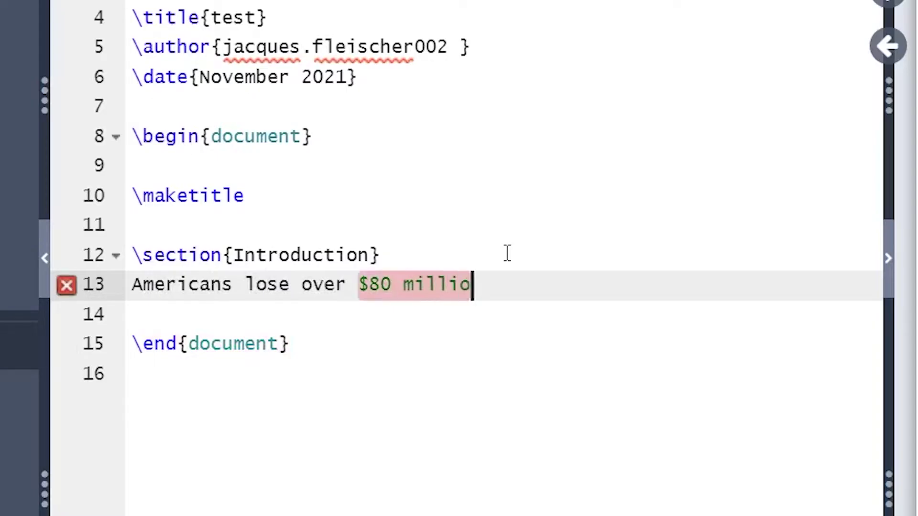
{"action": "type", "text": "n dollars in "}
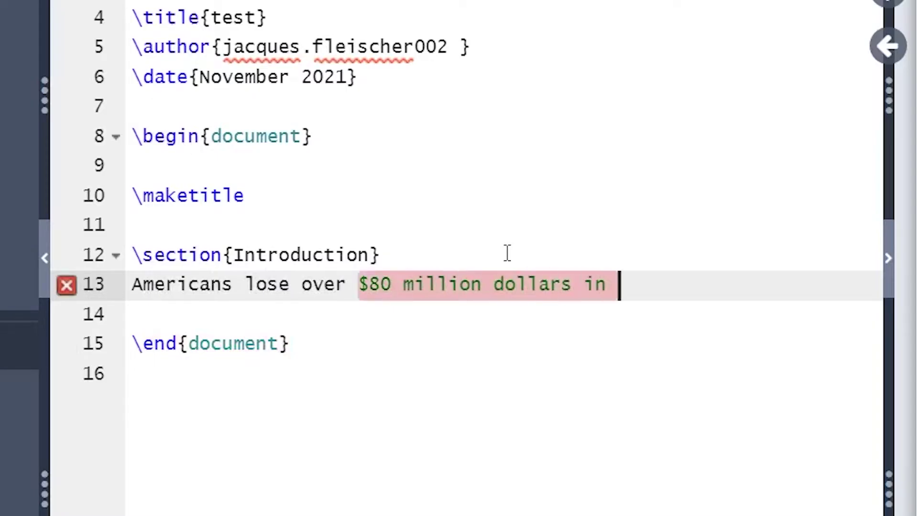
{"action": "type", "text": "spam tex"}
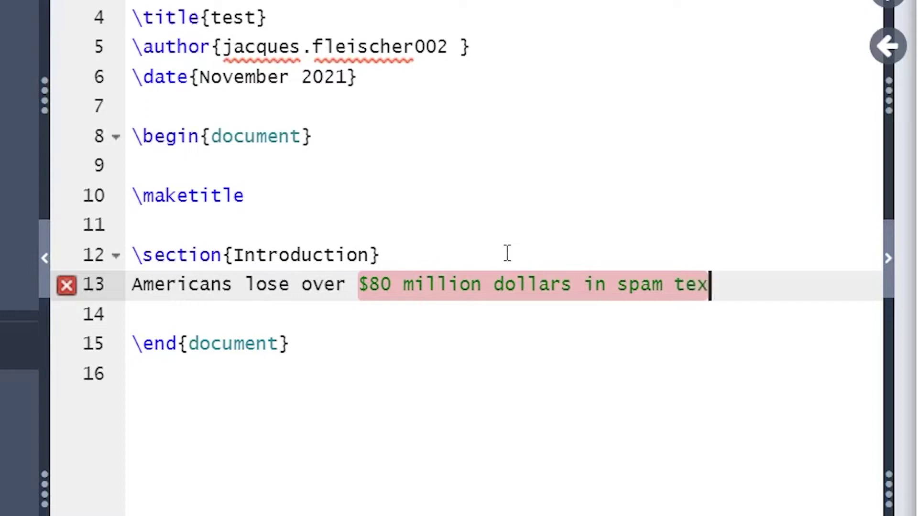
{"action": "type", "text": "t schemes every year."}
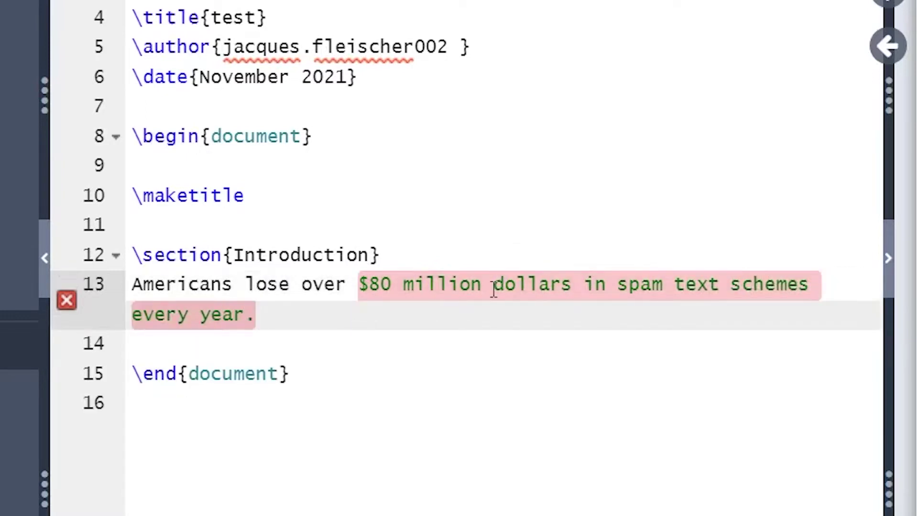
Escape the dollar sign as \$80 and recompile the PDF
{"action": "left_click", "coordinate": [361, 286]}
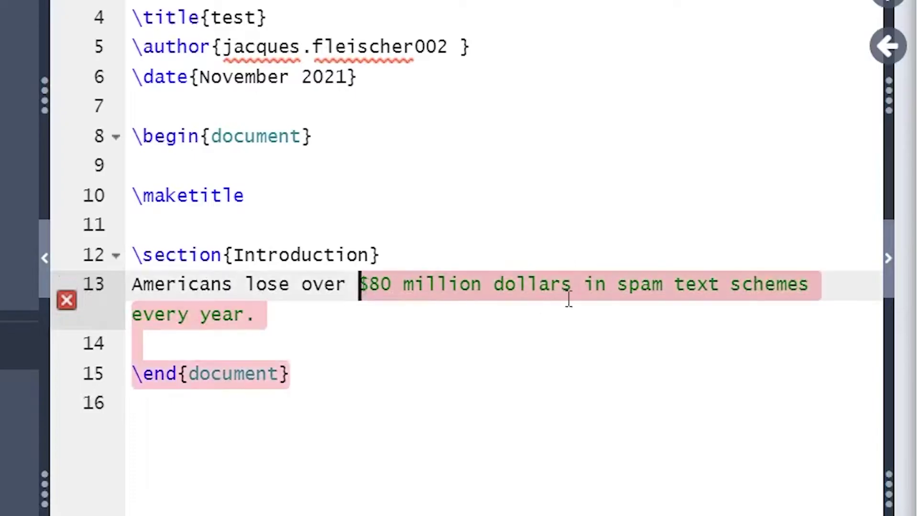
{"action": "type", "text": "\\"}
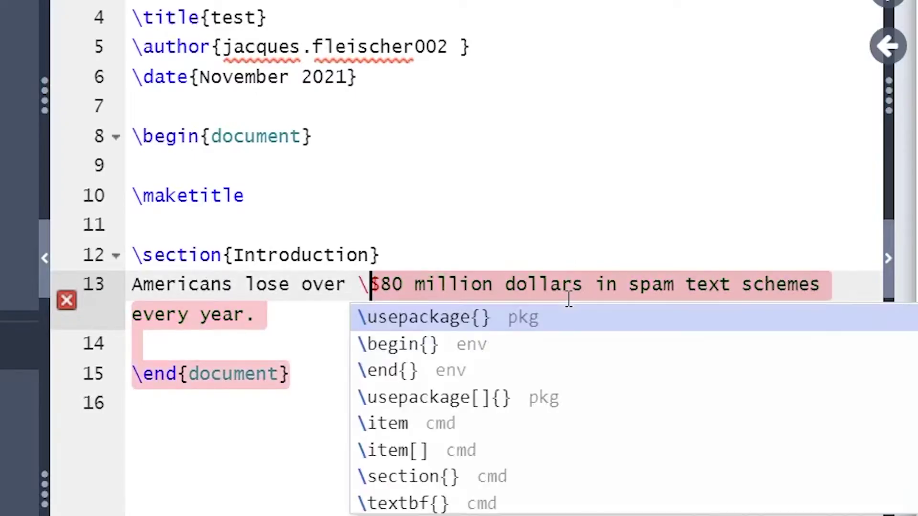
{"action": "left_click", "coordinate": [273, 314]}
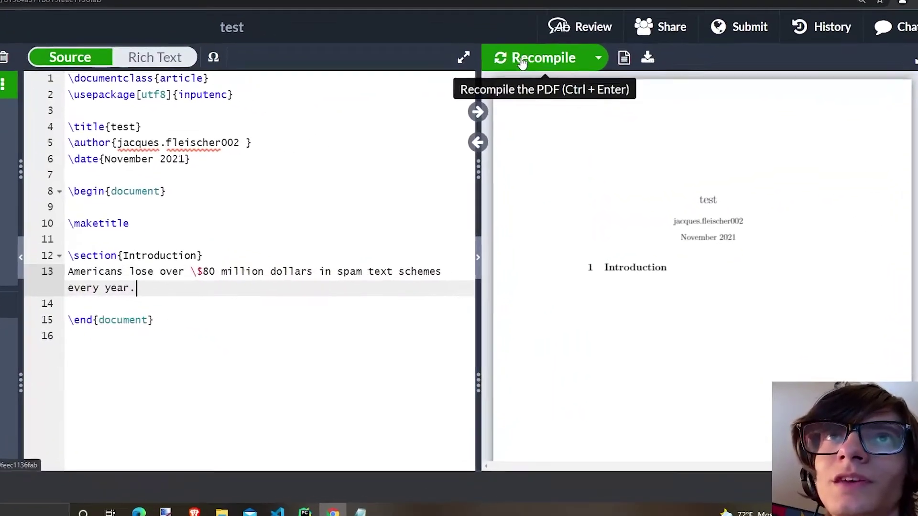
{"action": "left_click", "coordinate": [522, 61]}
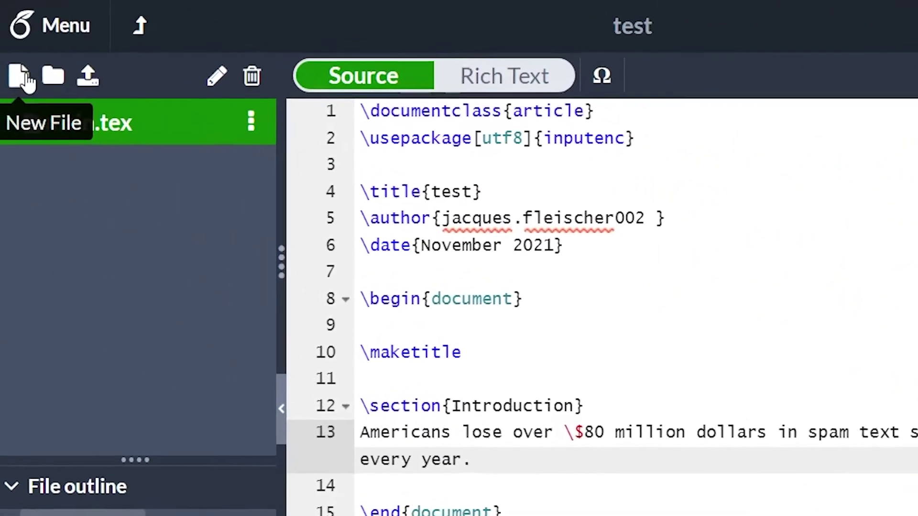
Create a new empty project file named sources.bib
{"action": "left_click", "coordinate": [21, 74]}
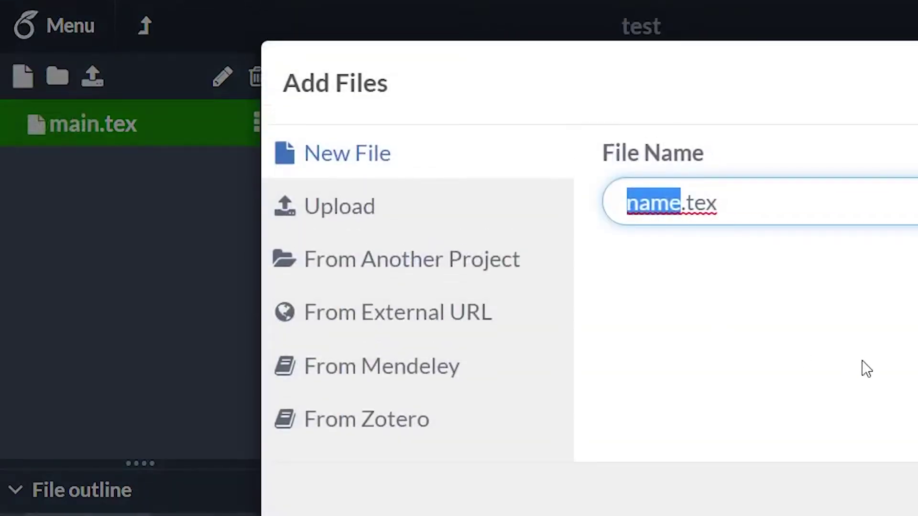
{"action": "left_click_drag", "start_coordinate": [770, 207], "coordinate": [611, 203]}
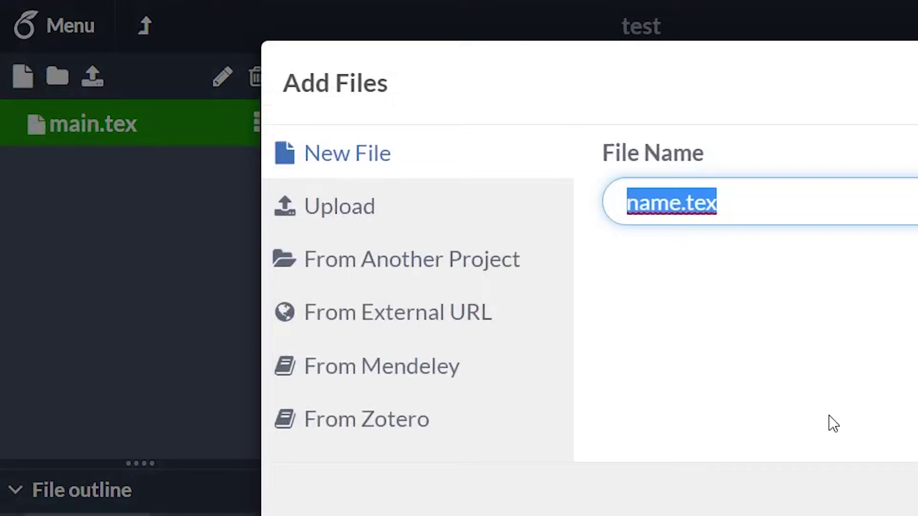
{"action": "type", "text": "sources."}
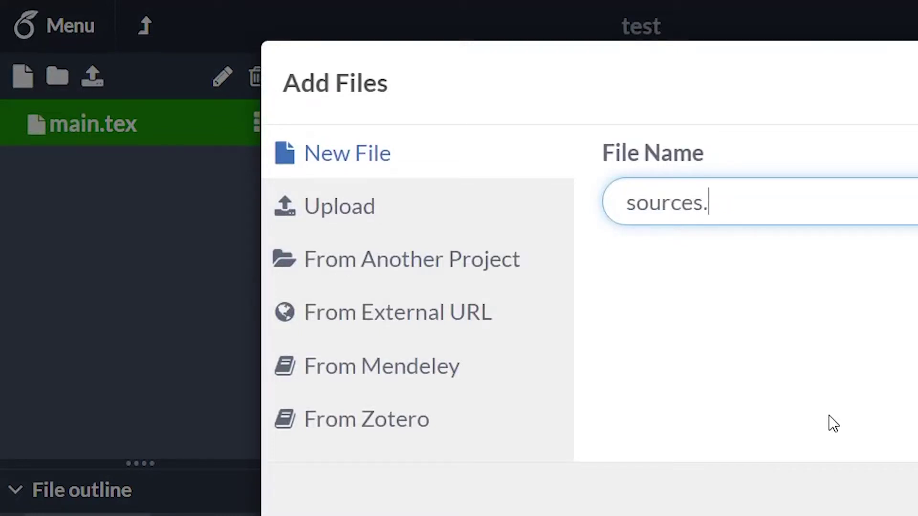
{"action": "type", "text": "bib"}
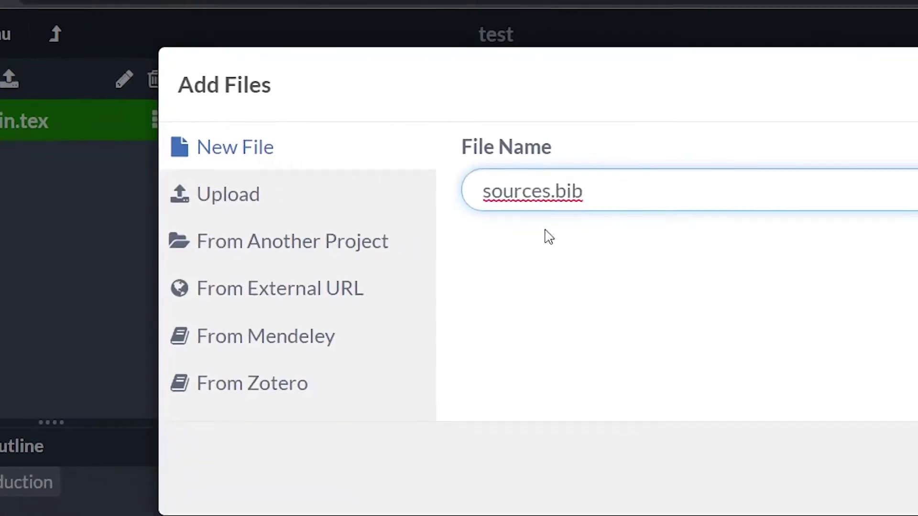
{"action": "left_click_drag", "start_coordinate": [602, 192], "coordinate": [551, 192]}
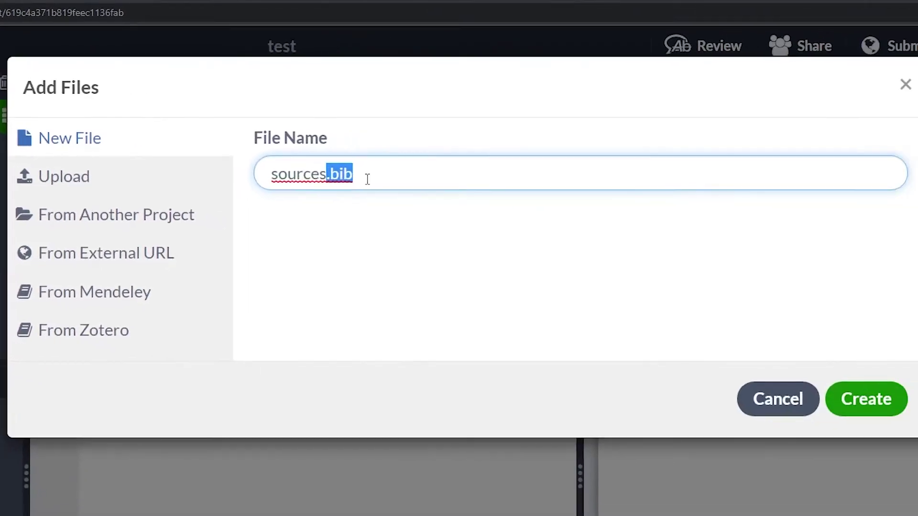
{"action": "left_click", "coordinate": [865, 406]}
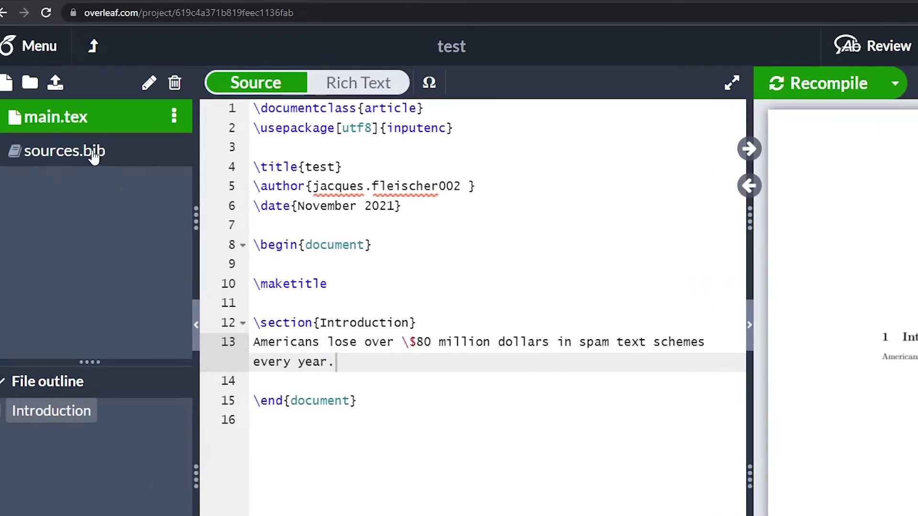
Open sources.bib, return to main.tex, and move the project tab after the article tab
{"action": "left_click", "coordinate": [94, 153]}
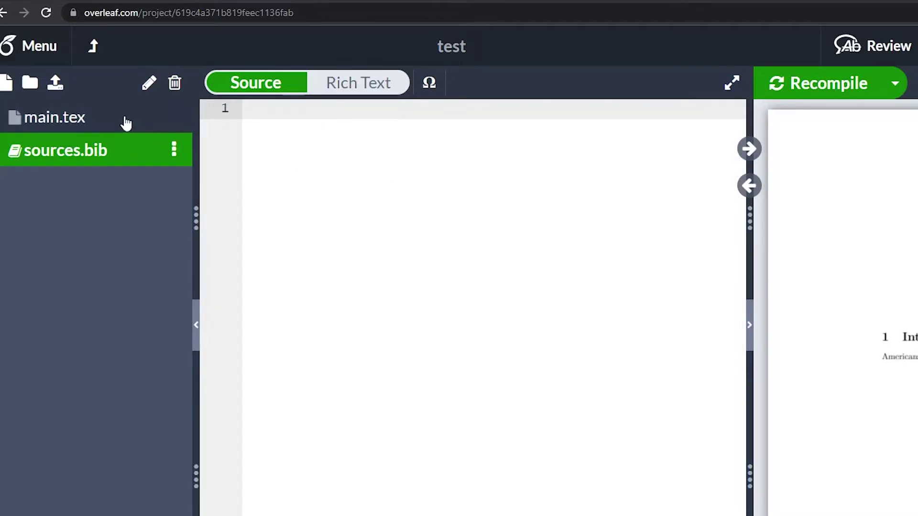
{"action": "left_click", "coordinate": [126, 123]}
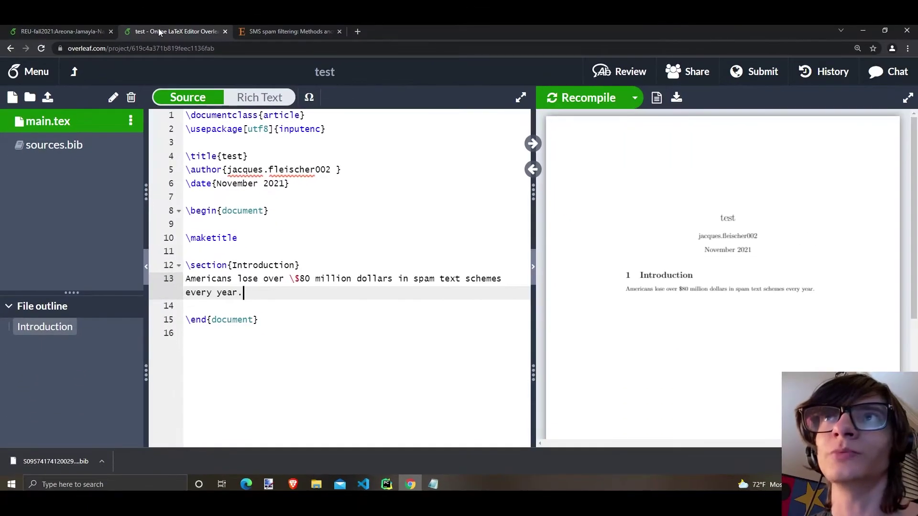
{"action": "left_click_drag", "start_coordinate": [162, 31], "coordinate": [292, 31]}
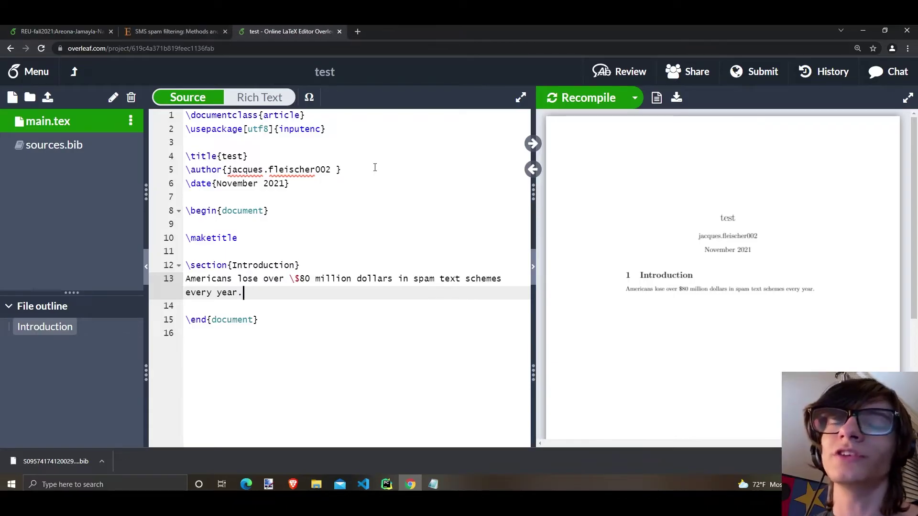
Find Google Scholar in a new tab and search it for 'spam sms'
{"action": "key", "text": "ctrl+t"}
{"action": "type", "text": "goog"}
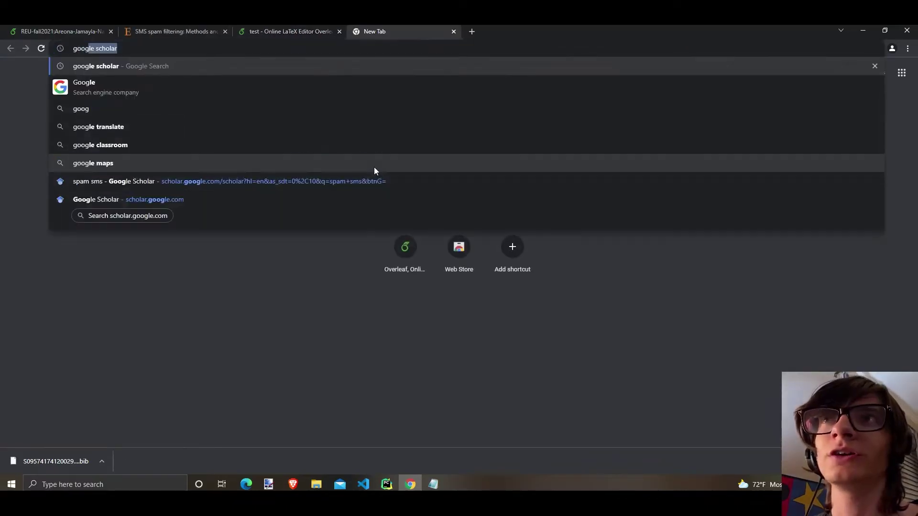
{"action": "type", "text": "le scholar"}
{"action": "key", "text": "Return"}
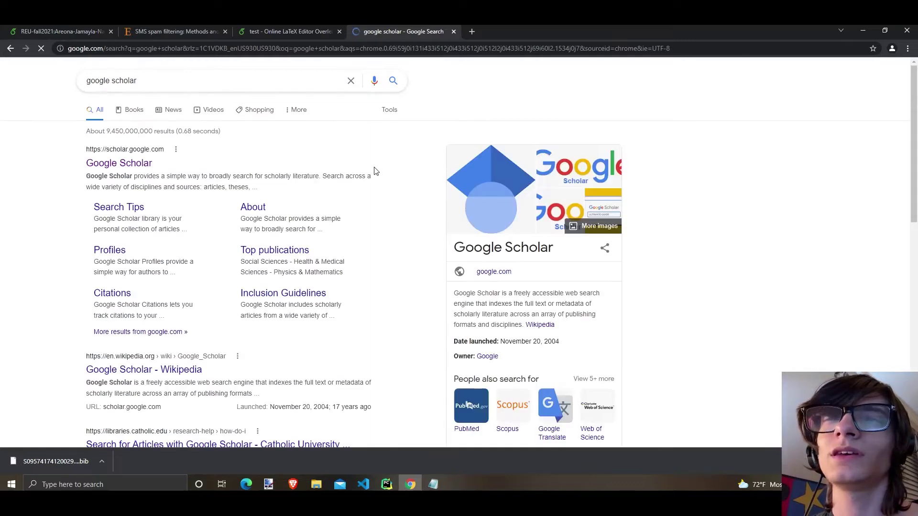
{"action": "left_click", "coordinate": [117, 164]}
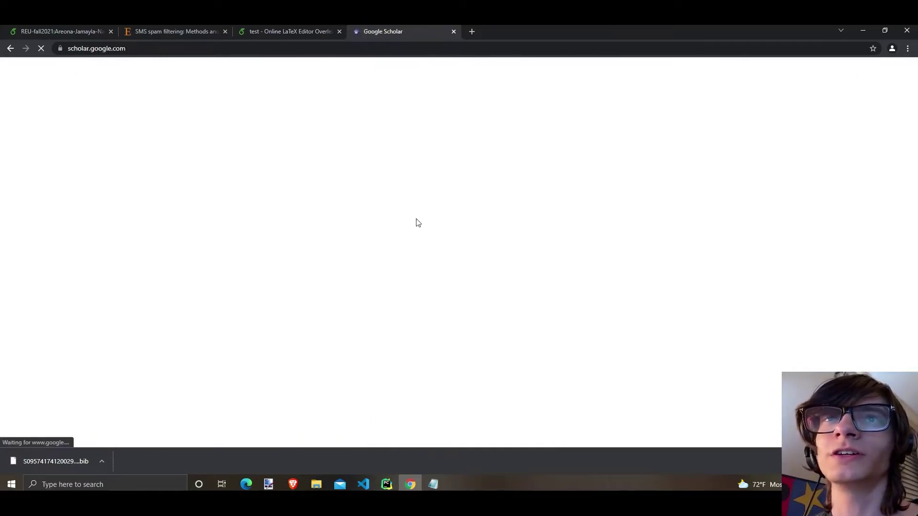
{"action": "type", "text": "spam sms"}
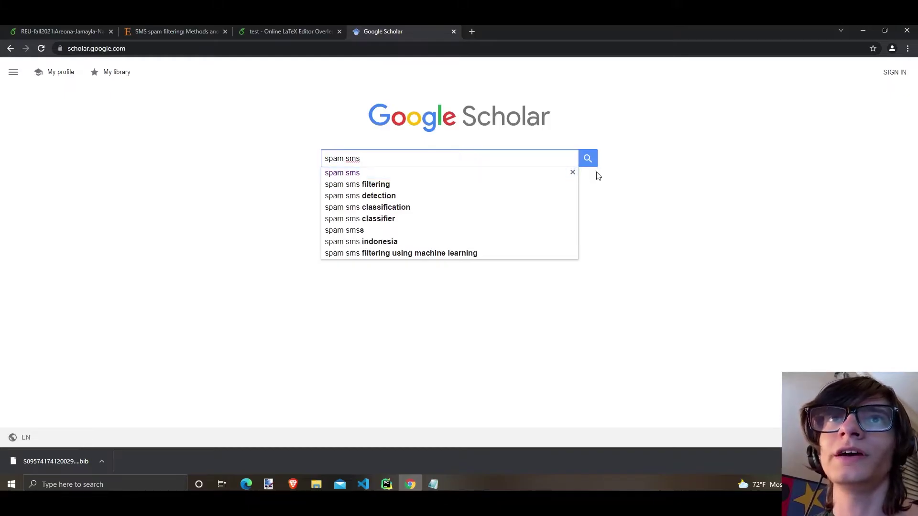
{"action": "left_click", "coordinate": [591, 159]}
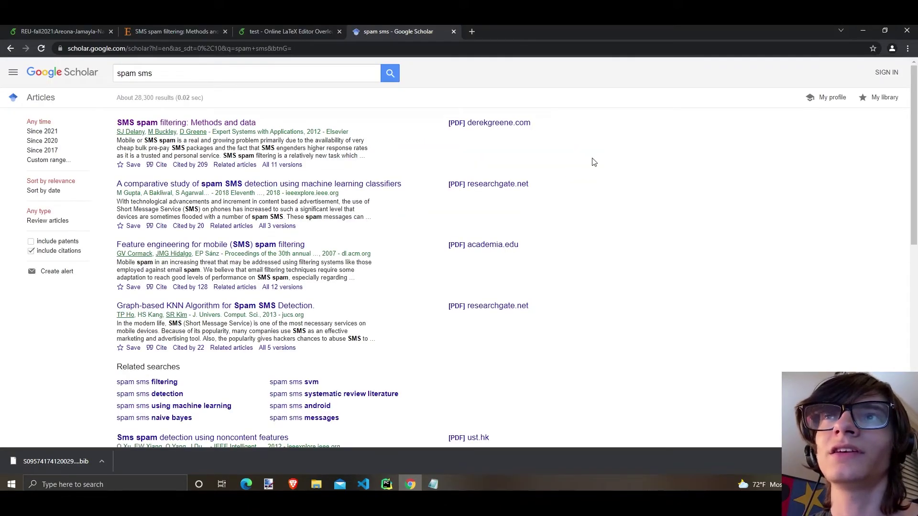
Download the BibTeX citation of 'SMS spam filtering: Methods and data' from ScienceDirect, then return to Overleaf
{"action": "left_click", "coordinate": [230, 122]}
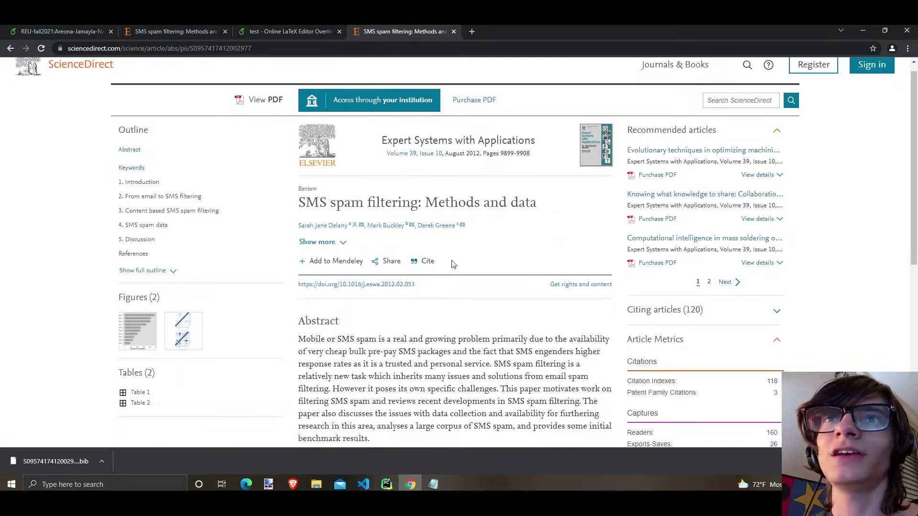
{"action": "scroll", "coordinate": [452, 264], "scroll_direction": "down", "scroll_amount": 6}
{"action": "scroll", "coordinate": [462, 274], "scroll_direction": "up", "scroll_amount": 3}
{"action": "scroll", "coordinate": [462, 274], "scroll_direction": "up", "scroll_amount": 3}
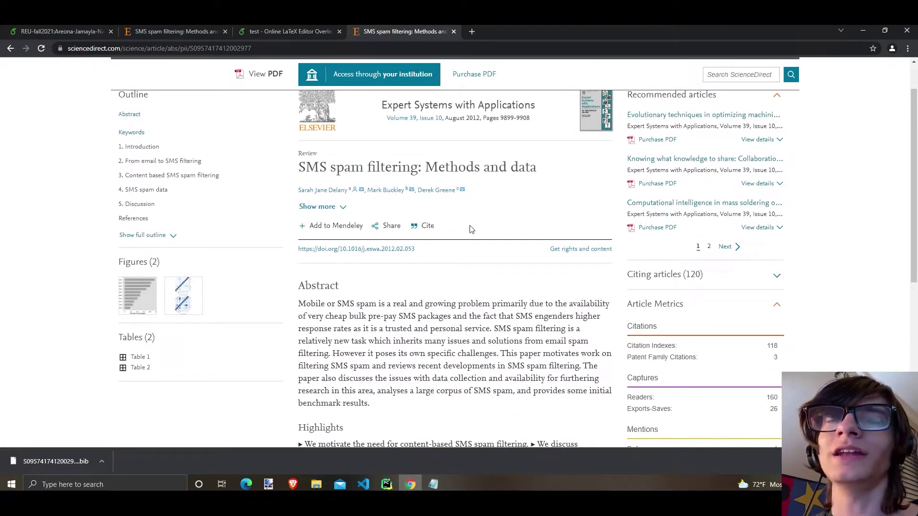
{"action": "left_click", "coordinate": [426, 226]}
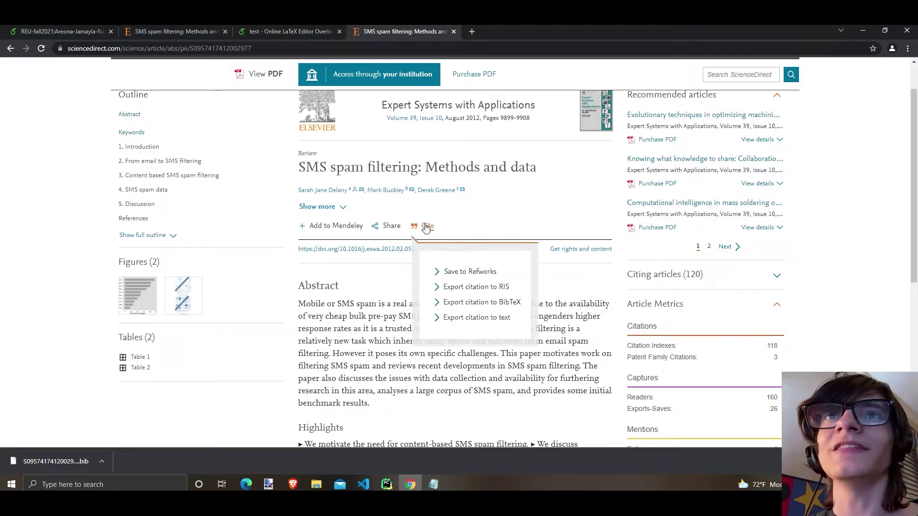
{"action": "left_click", "coordinate": [461, 305]}
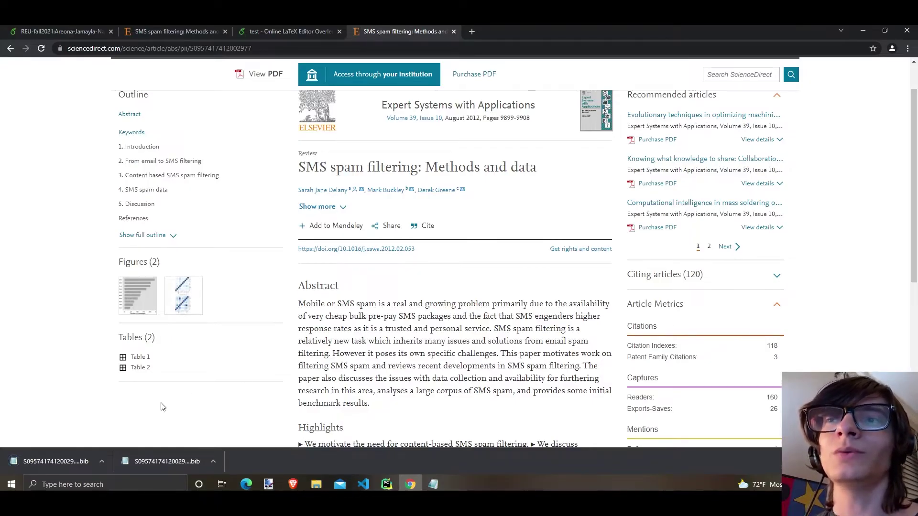
{"action": "left_click", "coordinate": [309, 33]}
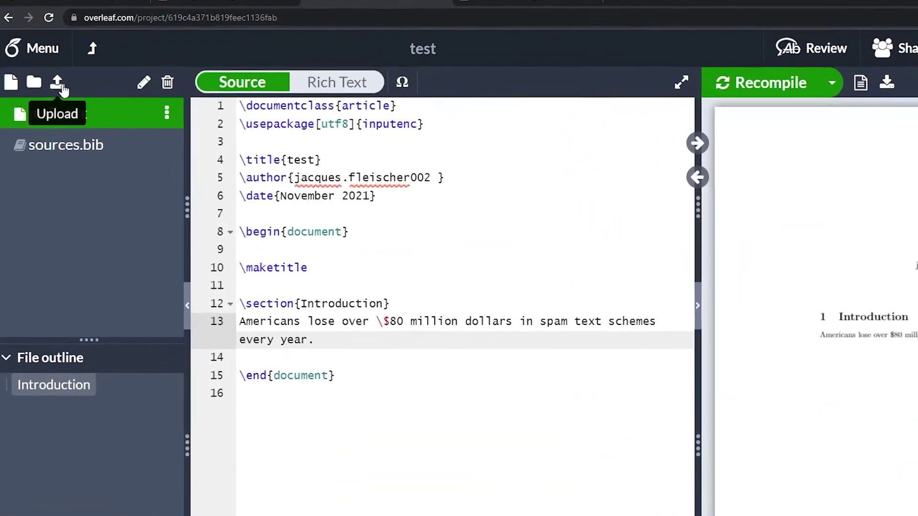
{"action": "left_click", "coordinate": [59, 86]}
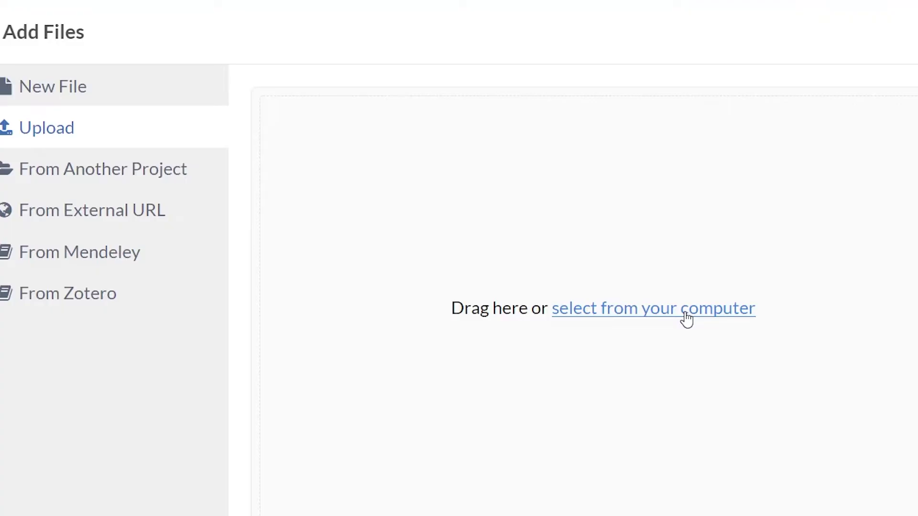
{"action": "left_click", "coordinate": [685, 311]}
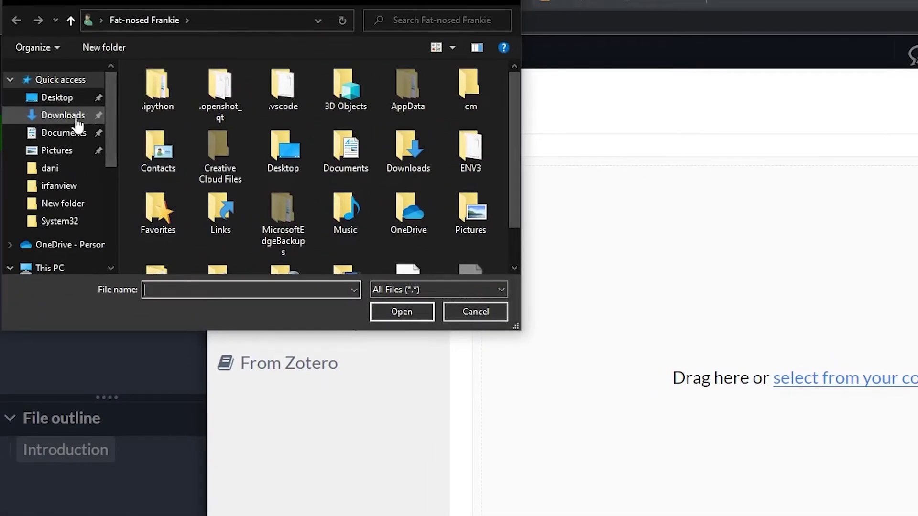
{"action": "left_click", "coordinate": [78, 124]}
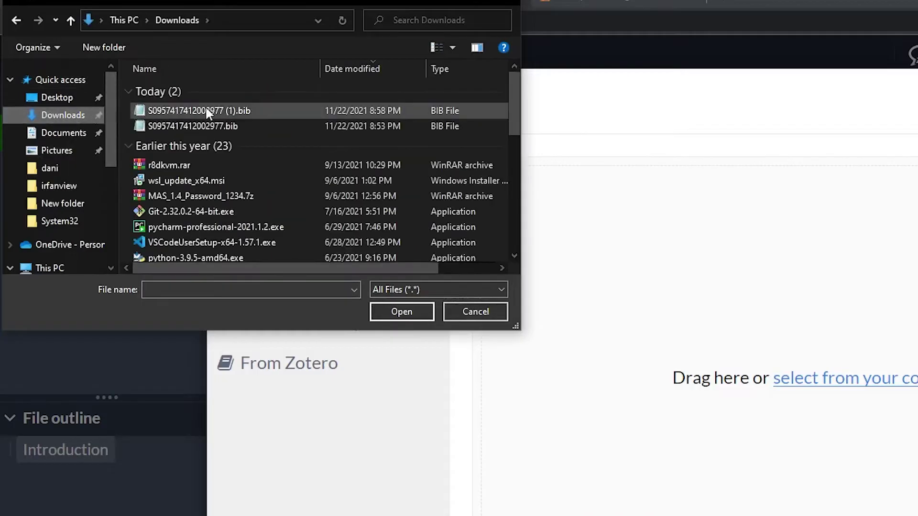
{"action": "left_click", "coordinate": [209, 111]}
{"action": "left_click", "coordinate": [406, 319]}
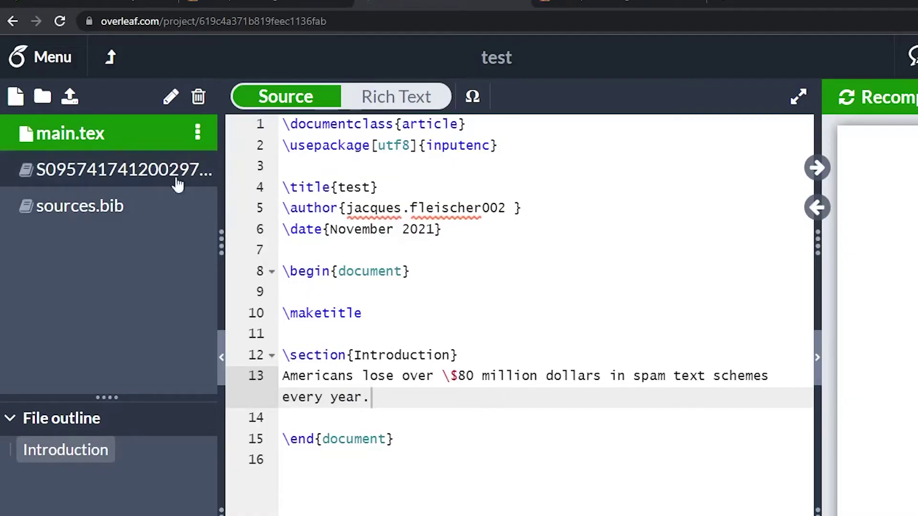
Copy the uploaded .bib file's BibTeX entry into sources.bib
{"action": "left_click", "coordinate": [78, 182]}
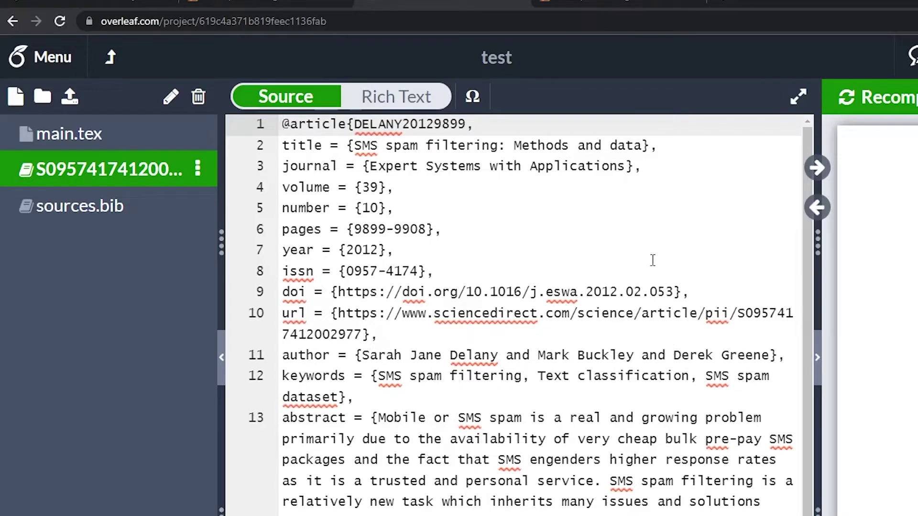
{"action": "left_click", "coordinate": [594, 193]}
{"action": "key", "text": "ctrl+a"}
{"action": "key", "text": "ctrl+c"}
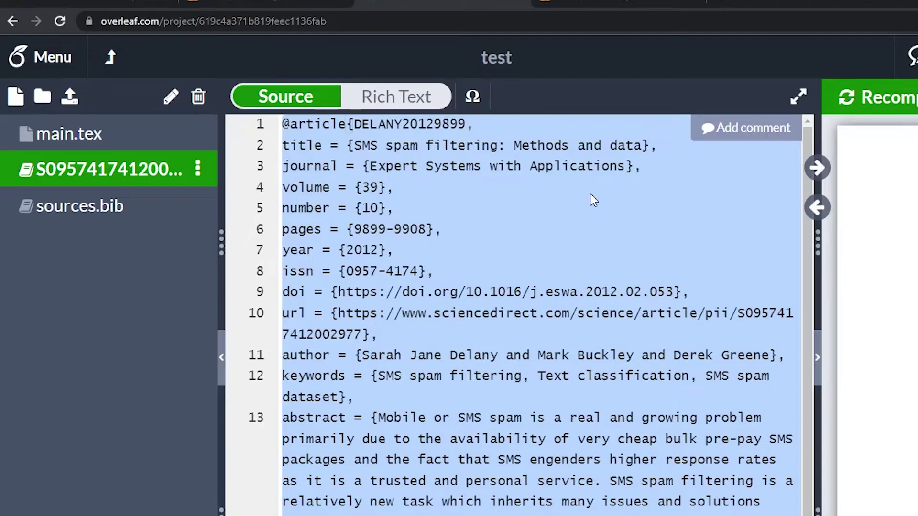
{"action": "left_click", "coordinate": [96, 218]}
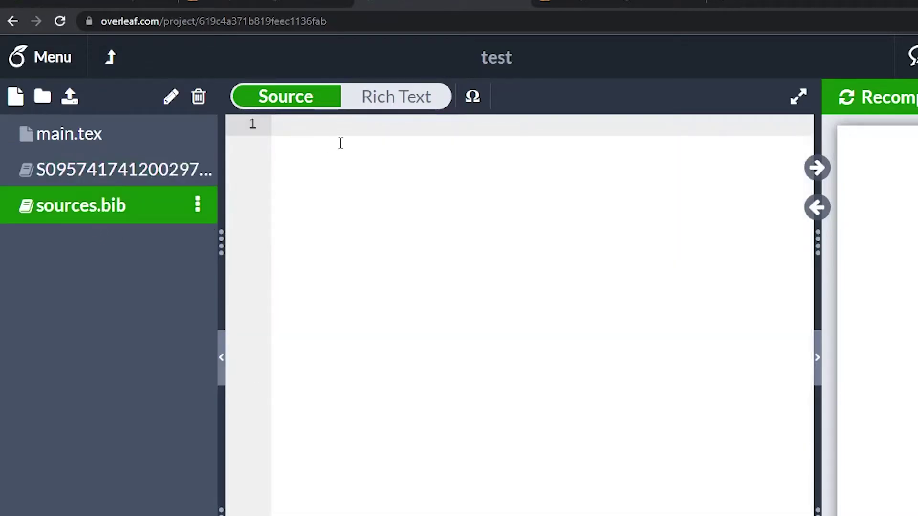
{"action": "key", "text": "ctrl+v"}
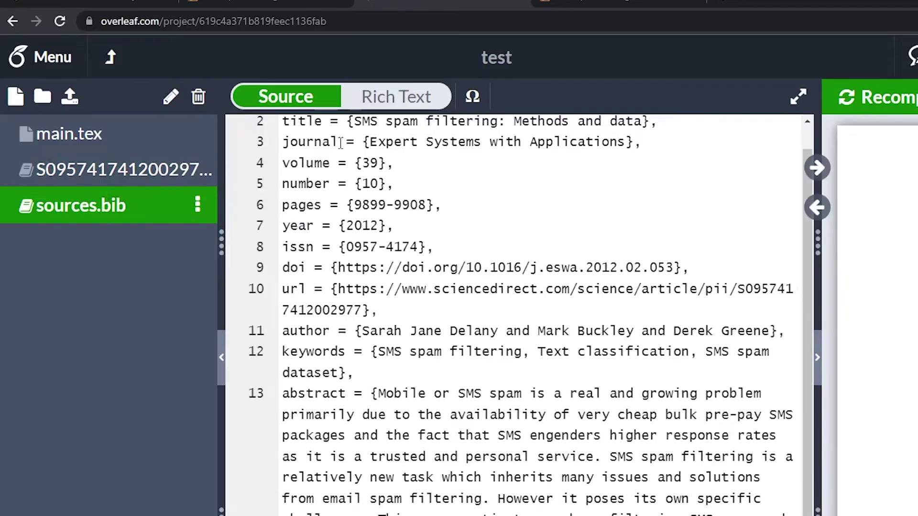
{"action": "scroll", "coordinate": [402, 223], "scroll_direction": "up", "scroll_amount": 1}
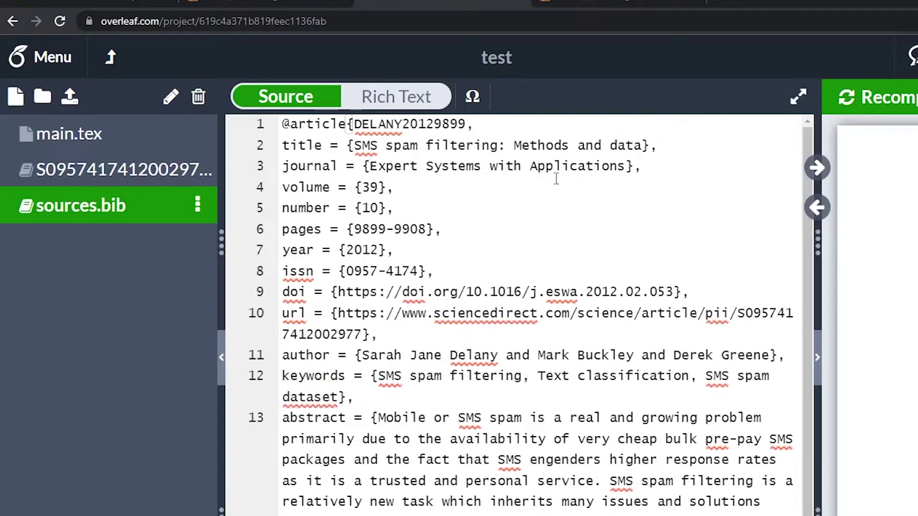
Choose Delete for the uploaded .bib file
{"action": "left_click", "coordinate": [174, 173]}
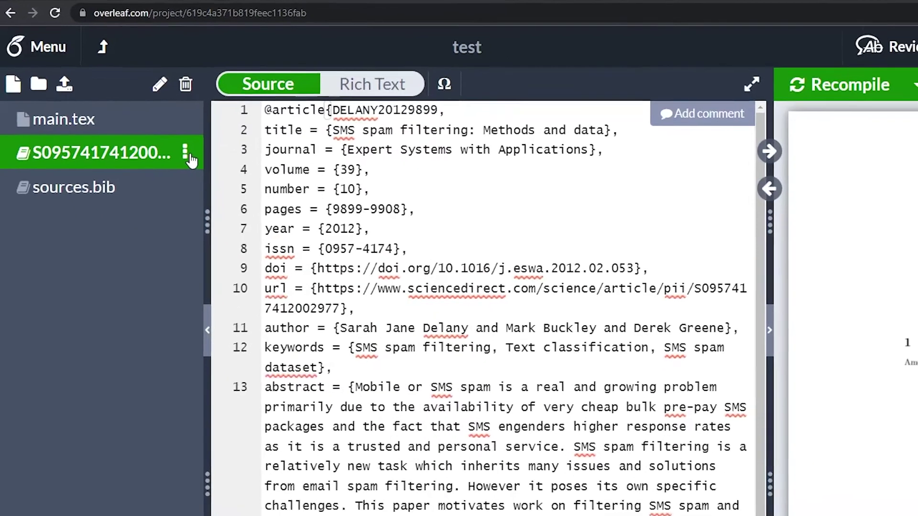
{"action": "left_click", "coordinate": [186, 153]}
{"action": "left_click", "coordinate": [250, 215]}
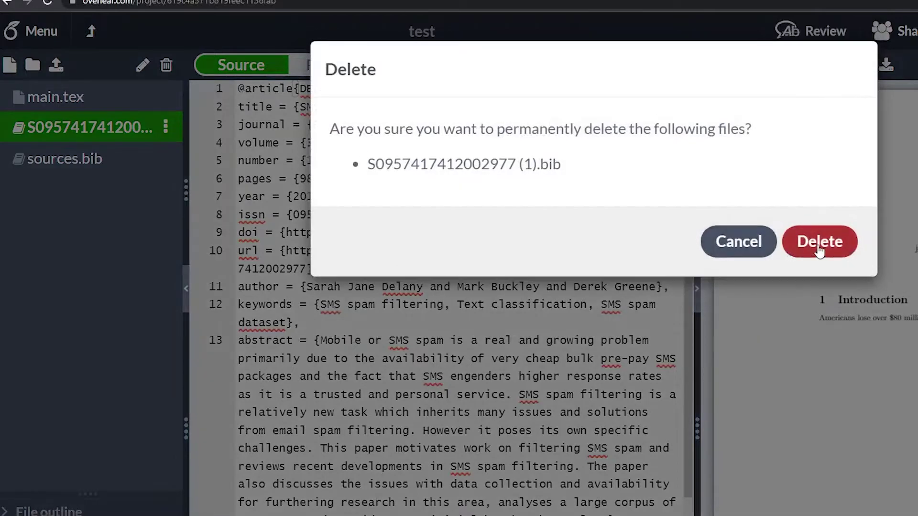
{"action": "left_click", "coordinate": [819, 241]}
{"action": "left_click", "coordinate": [65, 130]}
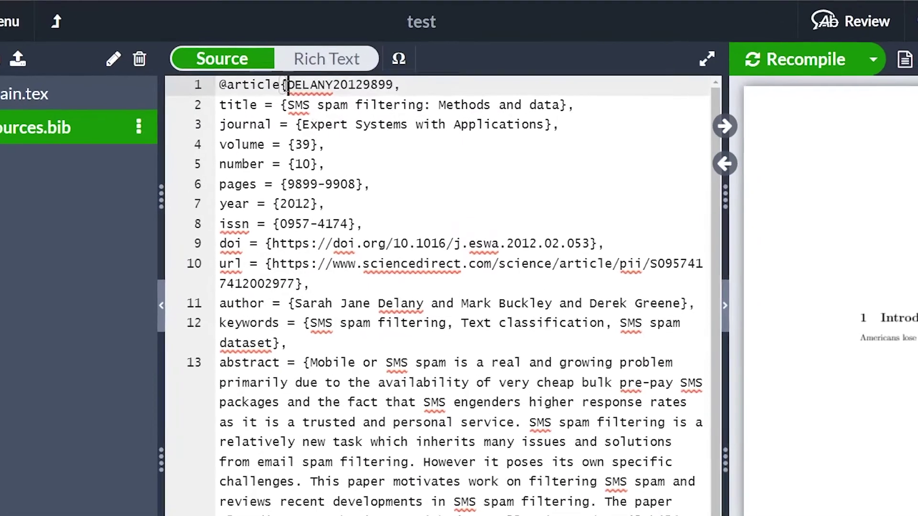
Copy the citation key DELANY20129899 from sources.bib
{"action": "left_click_drag", "start_coordinate": [300, 89], "coordinate": [395, 89]}
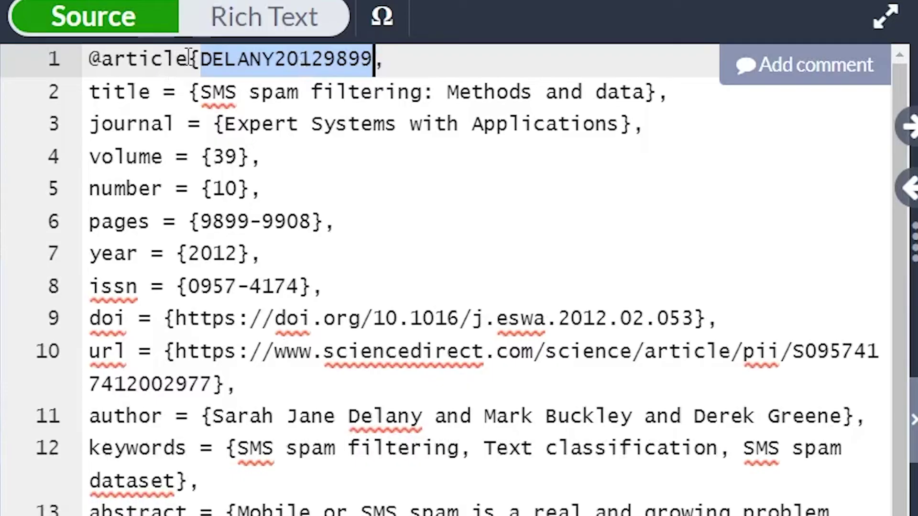
{"action": "double_click", "coordinate": [173, 58]}
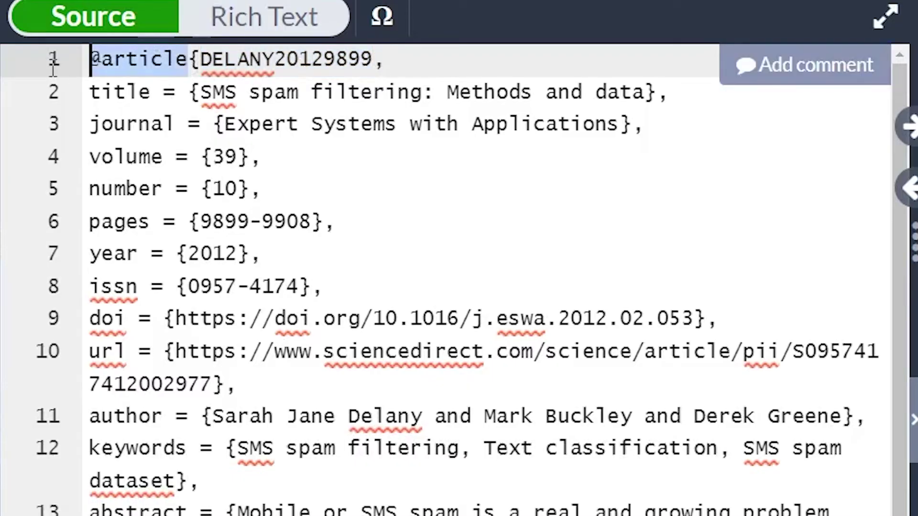
{"action": "left_click", "coordinate": [200, 58]}
{"action": "left_click_drag", "start_coordinate": [200, 57], "coordinate": [376, 61]}
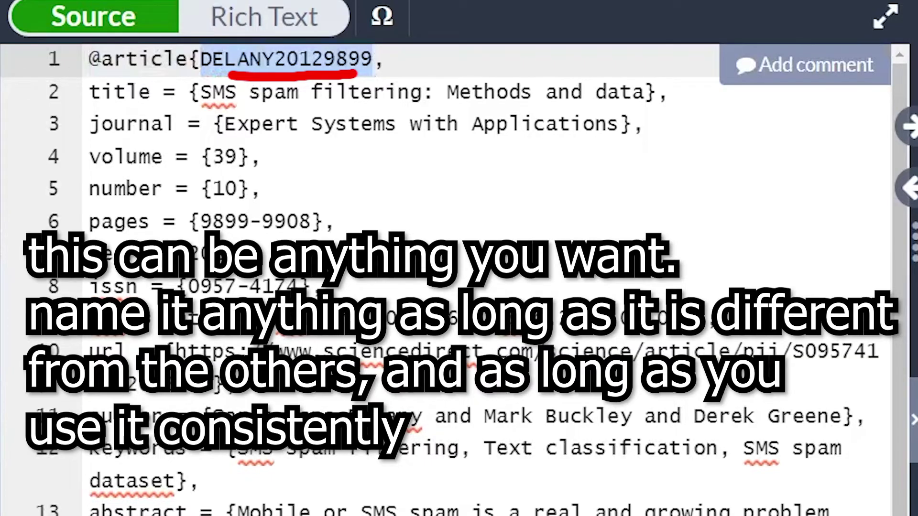
{"action": "right_click", "coordinate": [344, 56]}
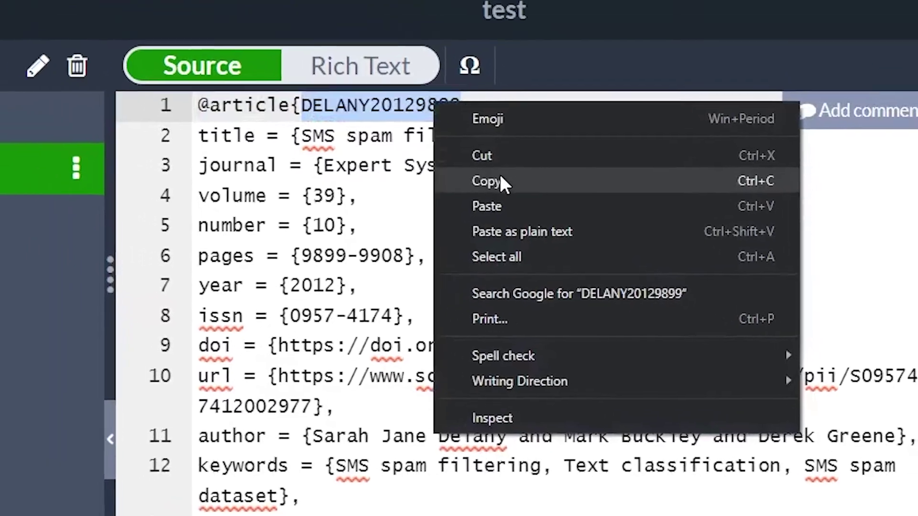
{"action": "left_click", "coordinate": [433, 156]}
End the Introduction sentence in main.tex with \cite{DELANY20129899} using autocomplete
{"action": "left_click", "coordinate": [76, 187]}
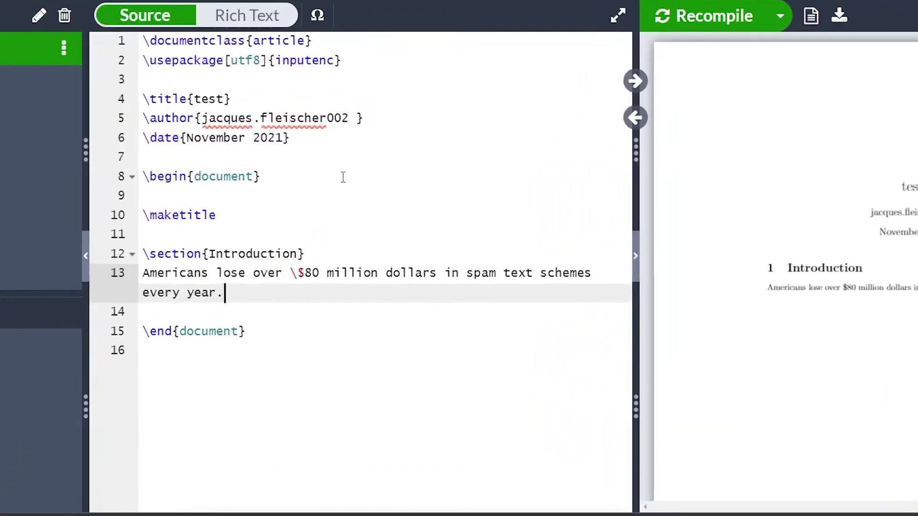
{"action": "type", "text": "\\"}
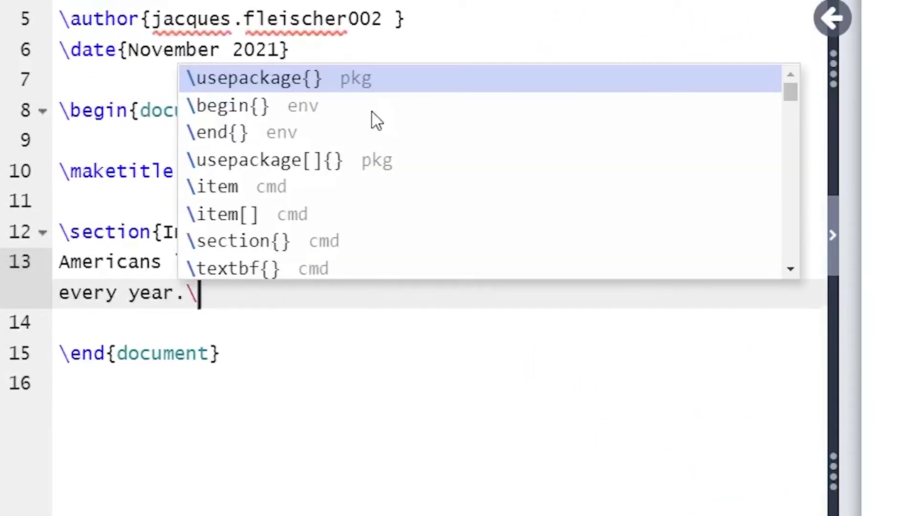
{"action": "type", "text": "cite"}
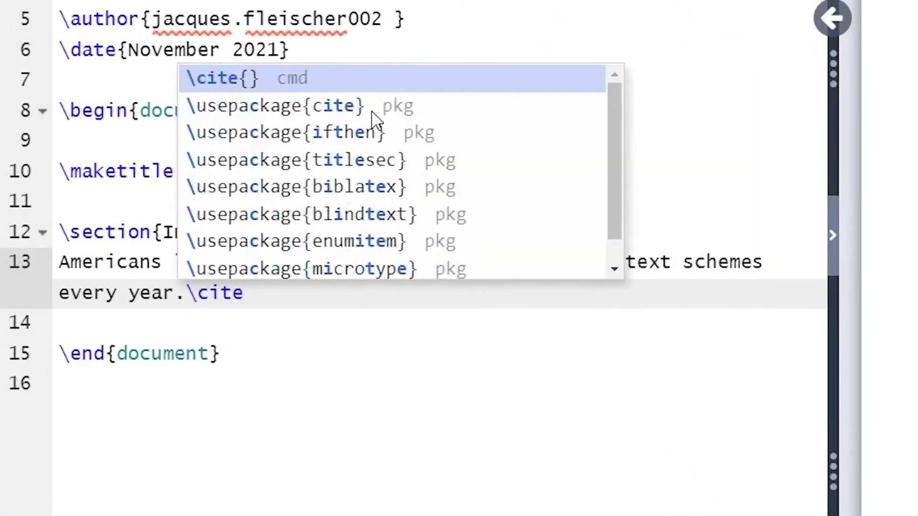
{"action": "key", "text": "Return"}
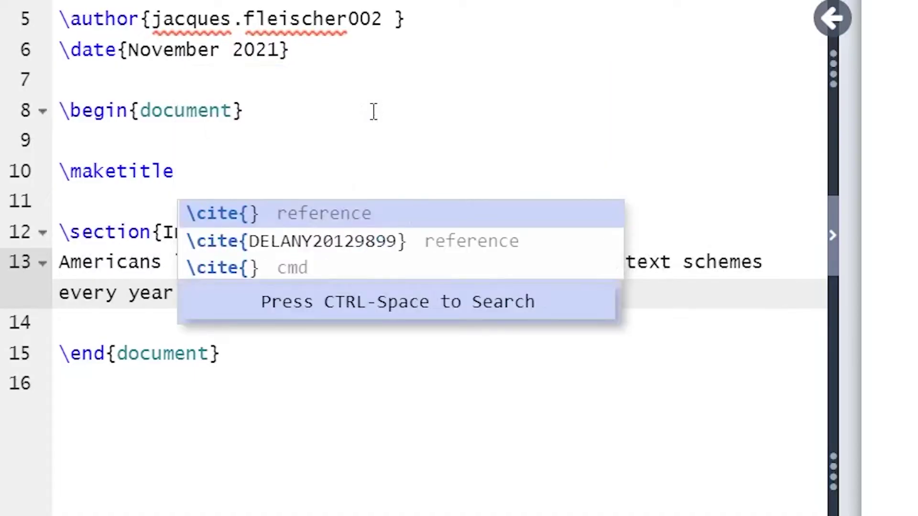
{"action": "type", "text": "D"}
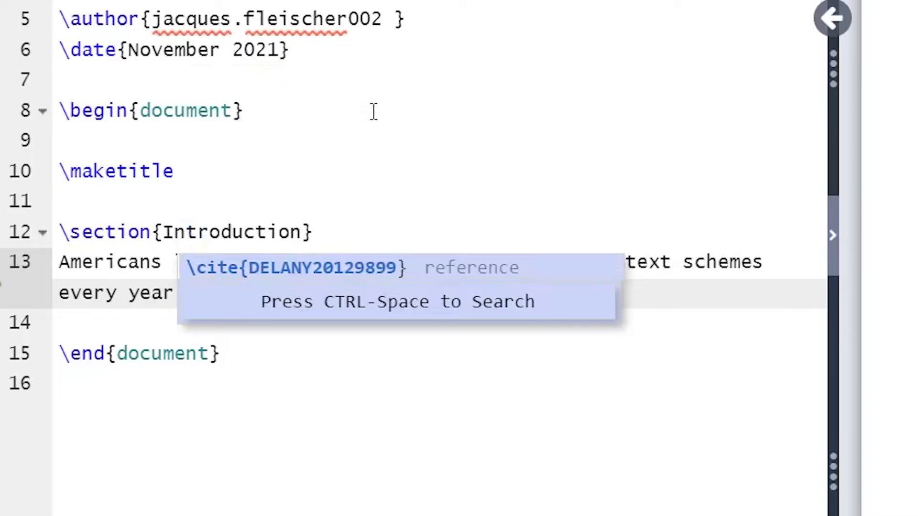
{"action": "key", "text": "Return"}
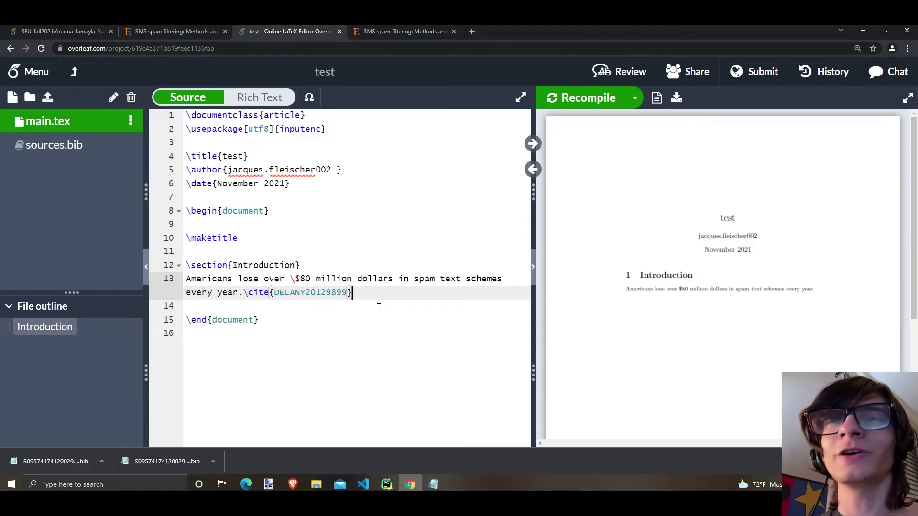
Recompile and check the undefined-citation warning for DELANY20129899 on line 13
{"action": "left_click", "coordinate": [591, 98]}
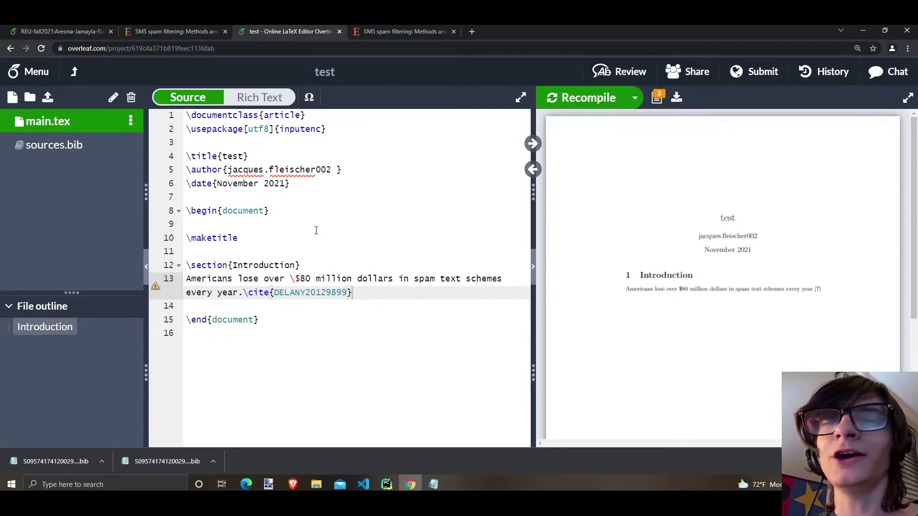
{"action": "mouse_move", "coordinate": [161, 290]}
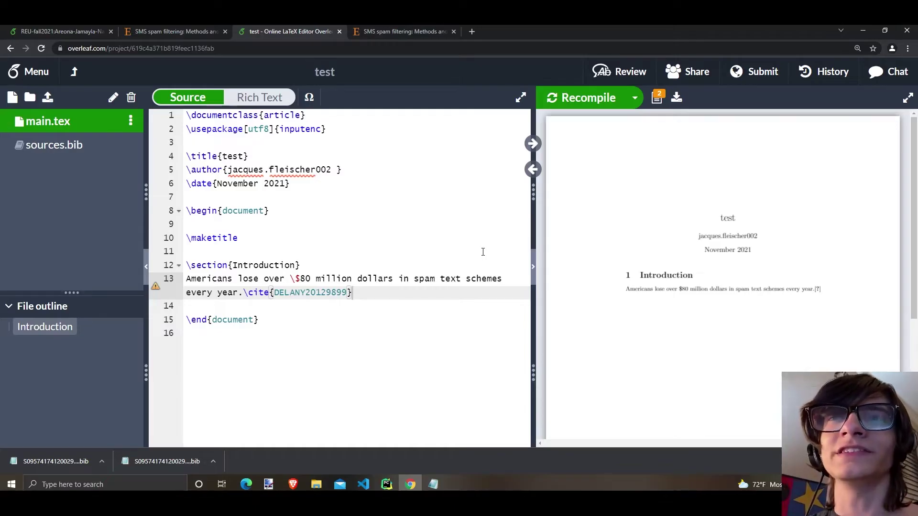
Add \bibliography{sources.bib} before \end{document} and recompile
{"action": "left_click", "coordinate": [332, 309]}
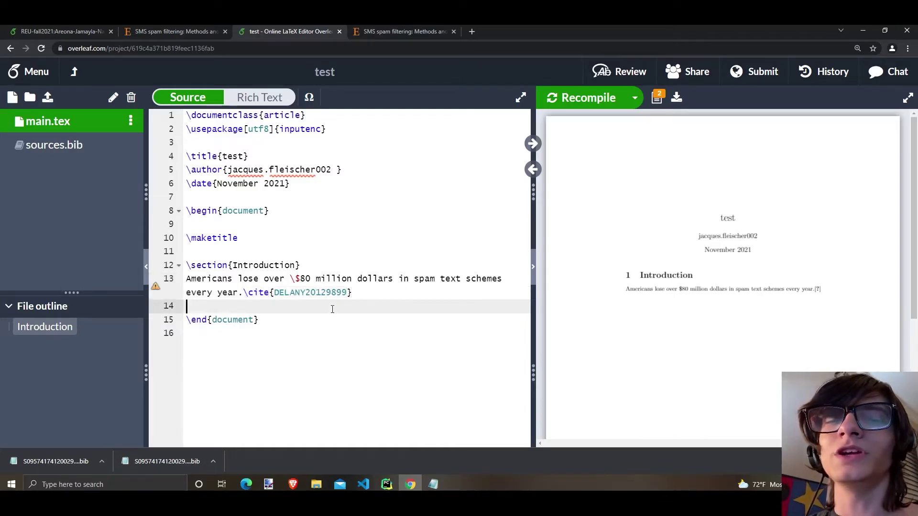
{"action": "key", "text": "Return"}
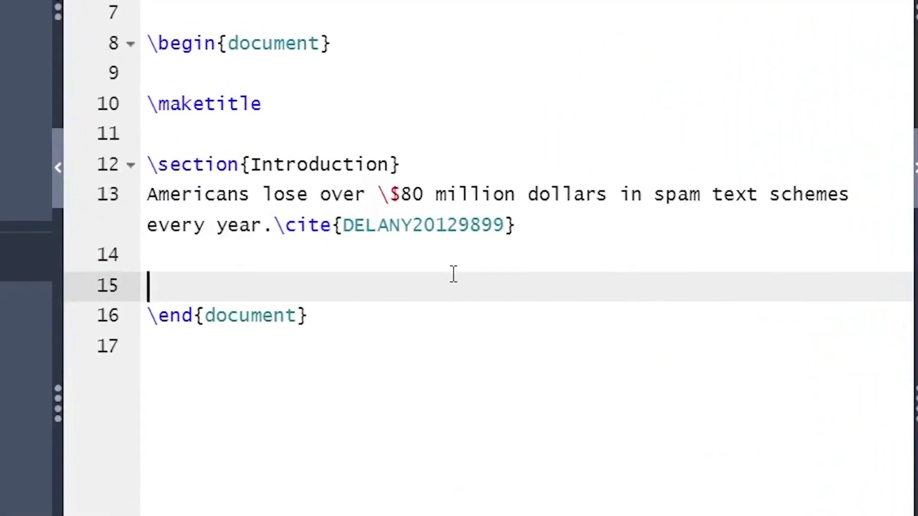
{"action": "type", "text": "\\bibliography"}
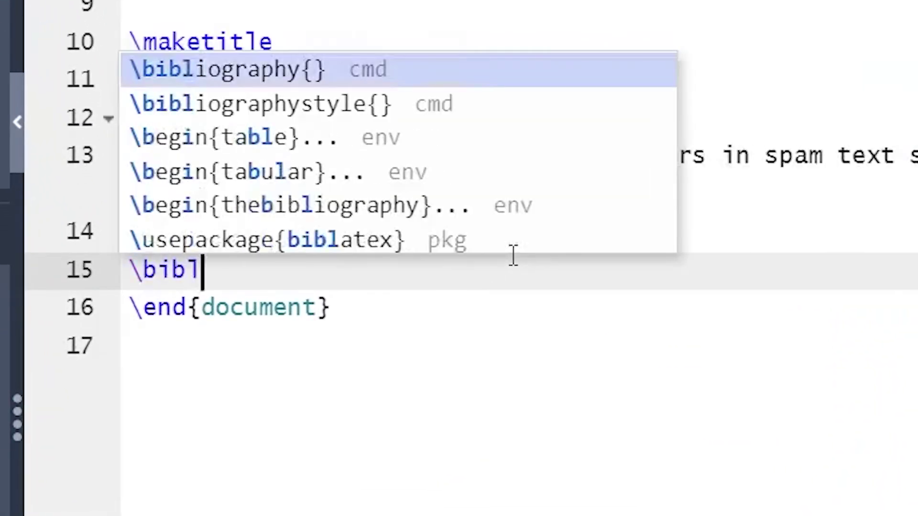
{"action": "type", "text": "{"}
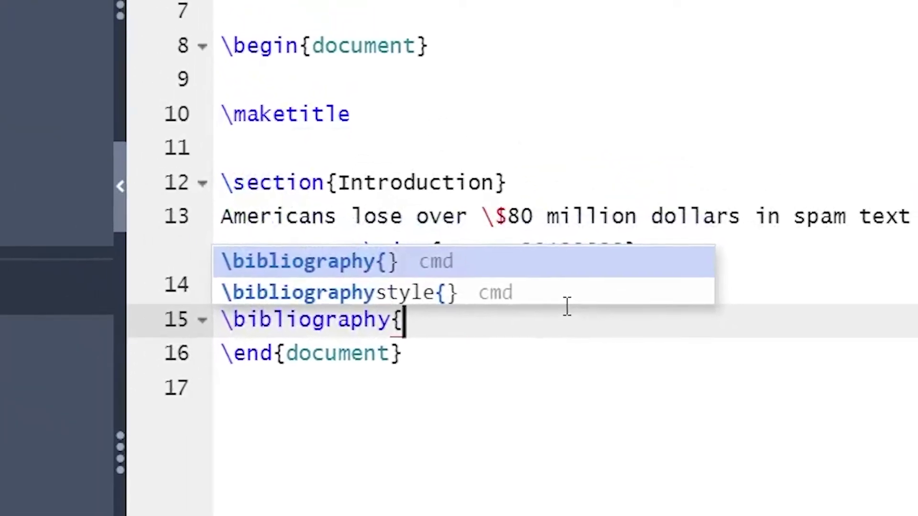
{"action": "type", "text": "sources.bib"}
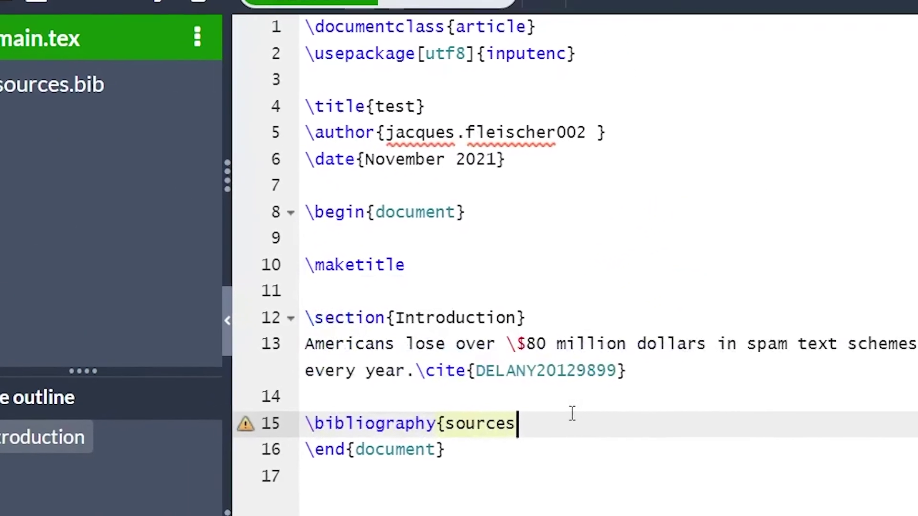
{"action": "type", "text": "}"}
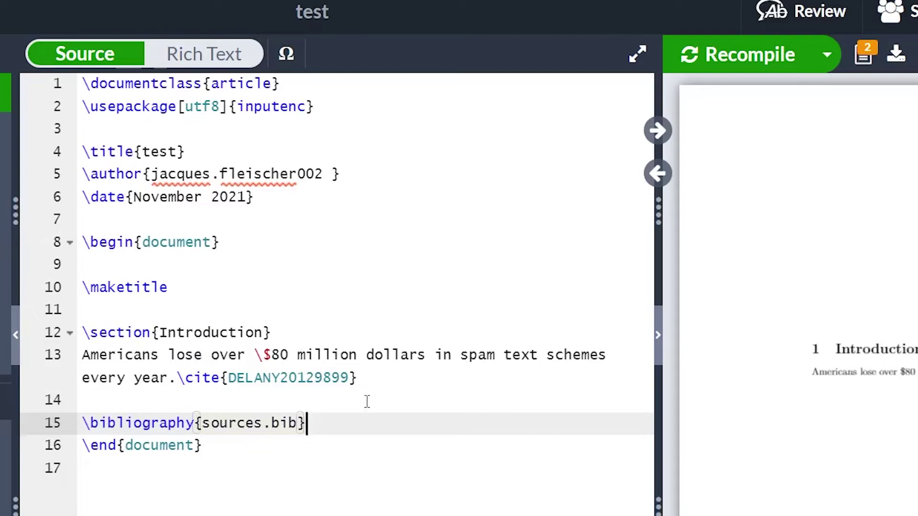
{"action": "left_click", "coordinate": [746, 54]}
{"action": "mouse_move", "coordinate": [35, 373]}
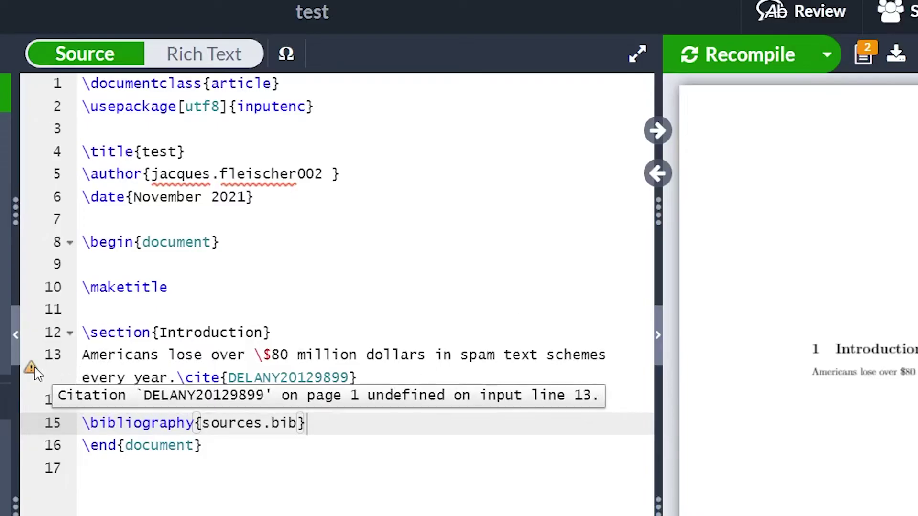
Add \bibliographystyle{IEEEtran} on line 15 and recompile to list reference [1]
{"action": "left_click", "coordinate": [392, 404]}
{"action": "key", "text": "Return"}
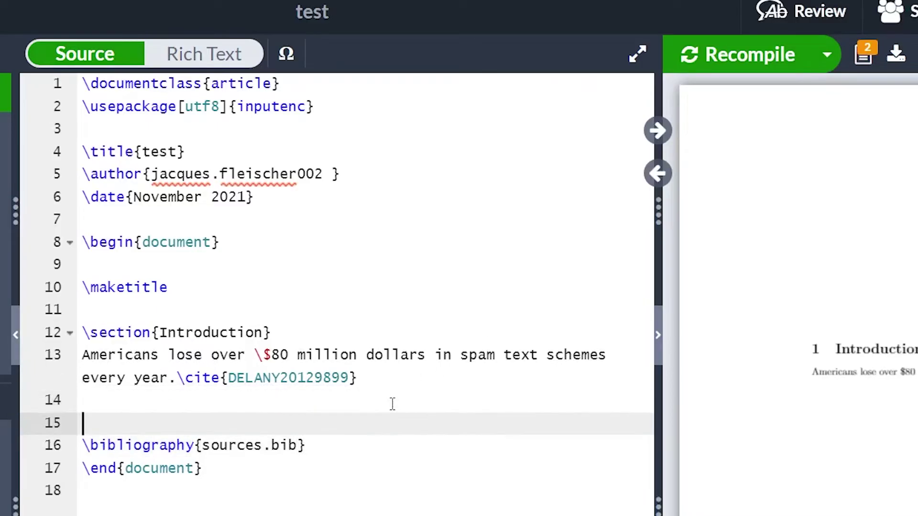
{"action": "type", "text": "\\"}
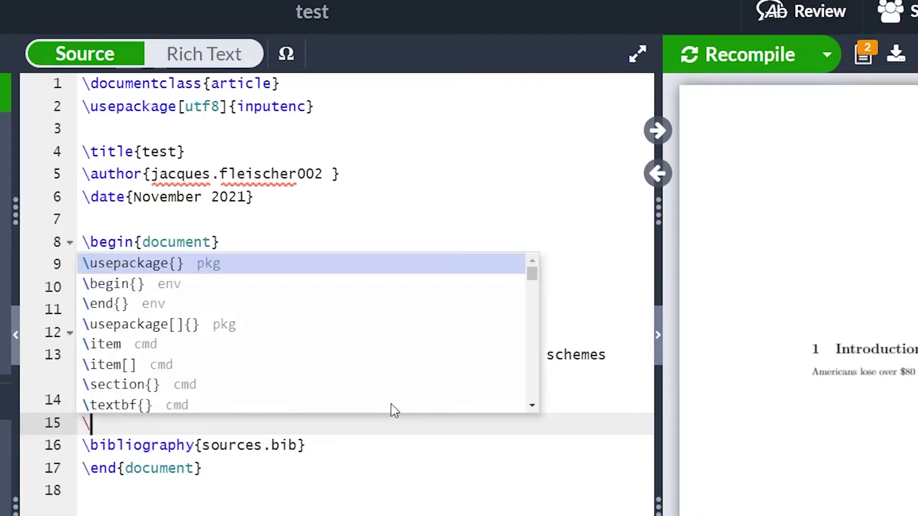
{"action": "type", "text": "bibliogr"}
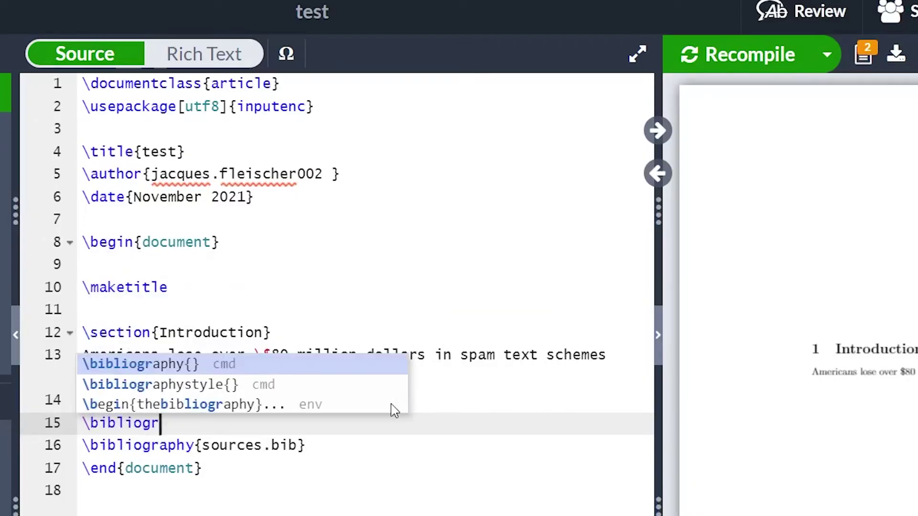
{"action": "type", "text": "aphystyle{I"}
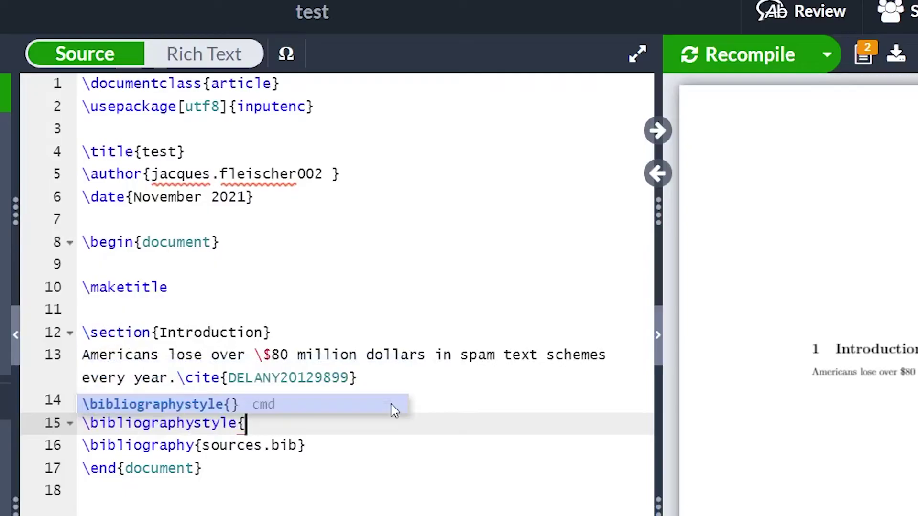
{"action": "key", "text": "BackSpace"}
{"action": "key", "text": "BackSpace"}
{"action": "type", "text": "IEEEtran"}
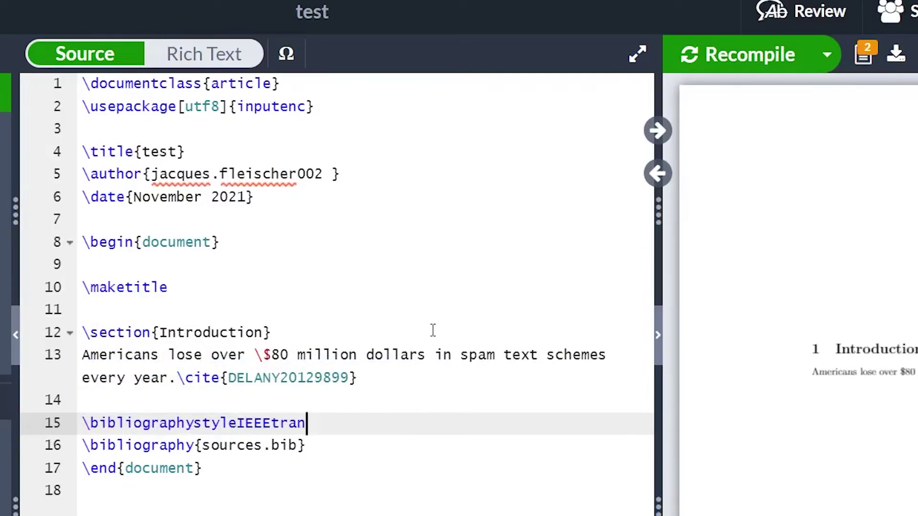
{"action": "key", "text": "Left"}
{"action": "key", "text": "Left"}
{"action": "key", "text": "Left"}
{"action": "key", "text": "Left"}
{"action": "key", "text": "Left"}
{"action": "key", "text": "Left"}
{"action": "key", "text": "Left"}
{"action": "key", "text": "Left"}
{"action": "type", "text": "{"}
{"action": "key", "text": "Escape"}
{"action": "key", "text": "Right"}
{"action": "key", "text": "Right"}
{"action": "key", "text": "Right"}
{"action": "key", "text": "Right"}
{"action": "key", "text": "Right"}
{"action": "key", "text": "Right"}
{"action": "key", "text": "Right"}
{"action": "key", "text": "Right"}
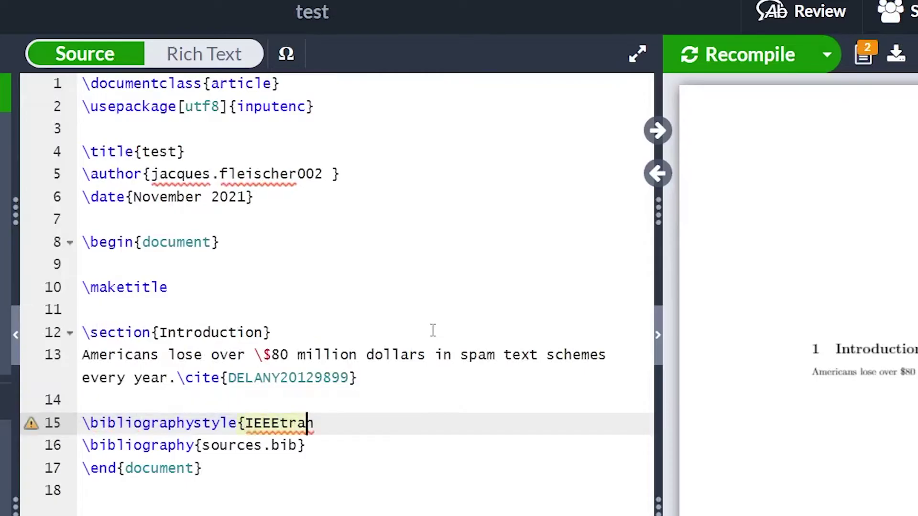
{"action": "type", "text": "}"}
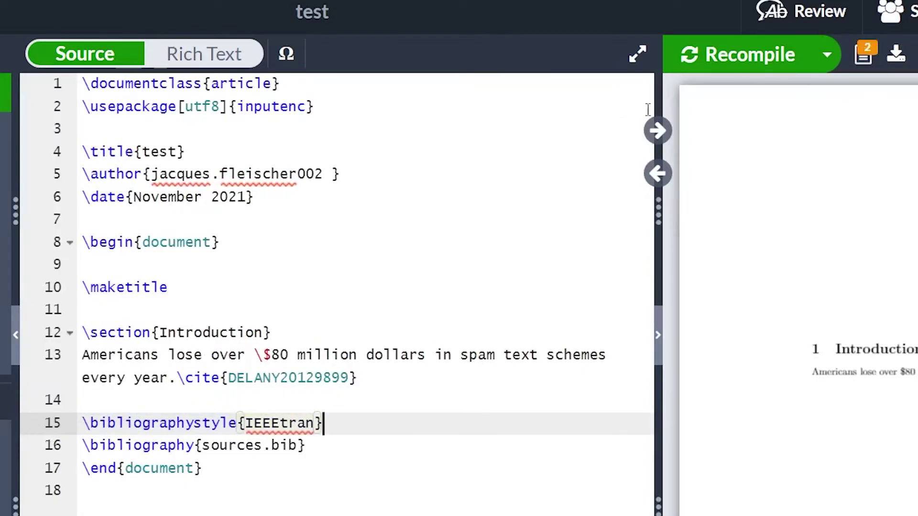
{"action": "left_click", "coordinate": [725, 62]}
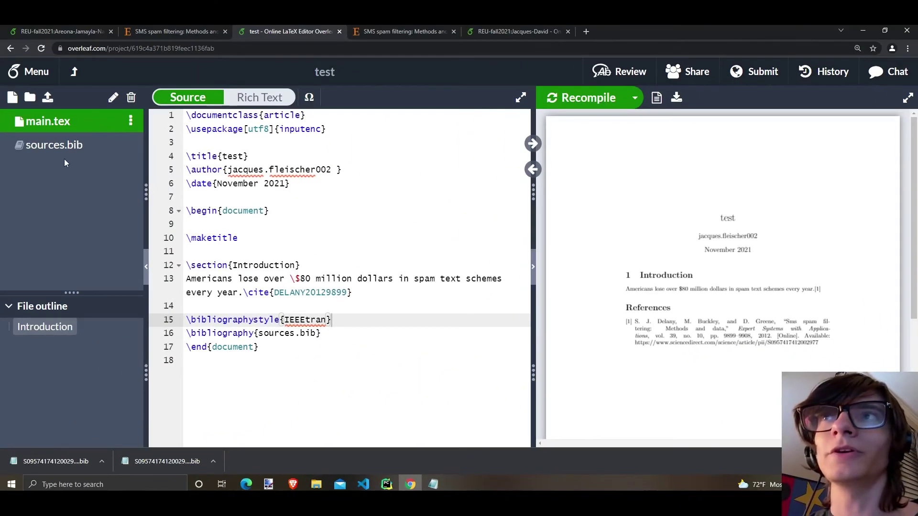
{"action": "left_click", "coordinate": [64, 154]}
{"action": "scroll", "coordinate": [427, 269], "scroll_direction": "down", "scroll_amount": 3}
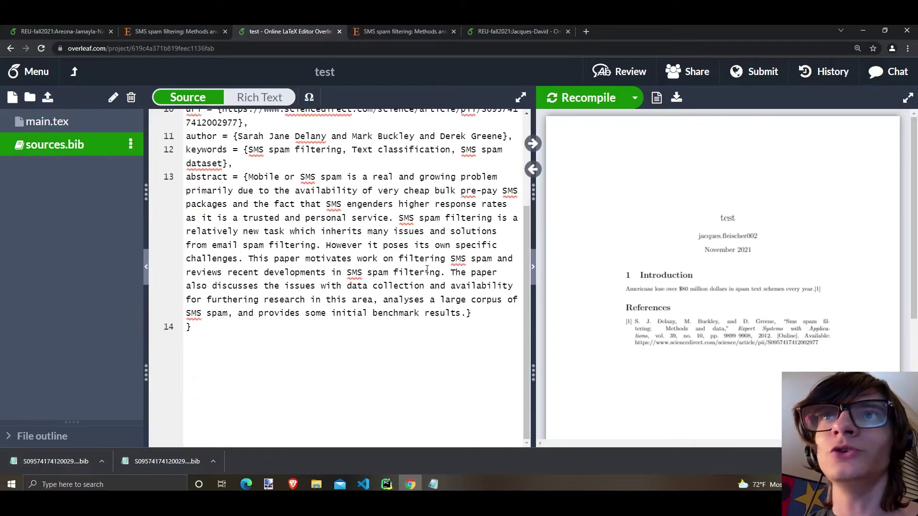
{"action": "scroll", "coordinate": [427, 270], "scroll_direction": "up", "scroll_amount": 2}
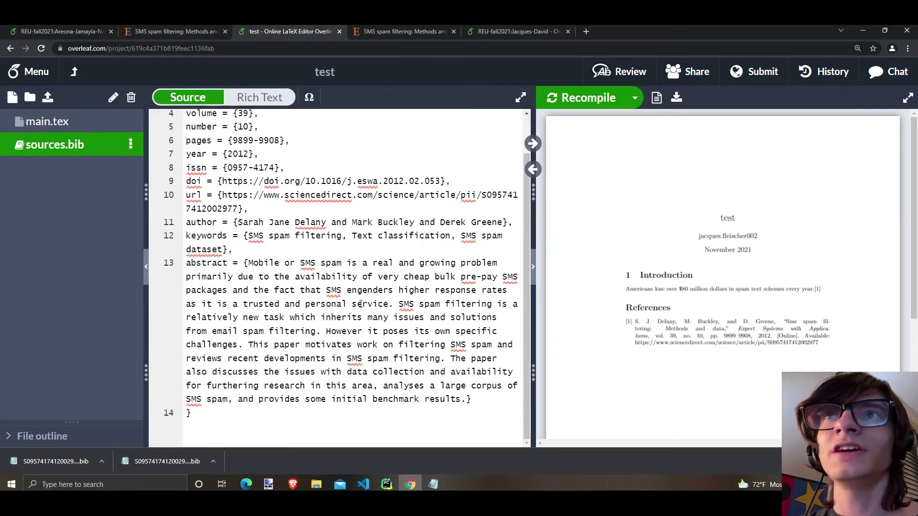
{"action": "left_click_drag", "start_coordinate": [471, 401], "coordinate": [186, 263]}
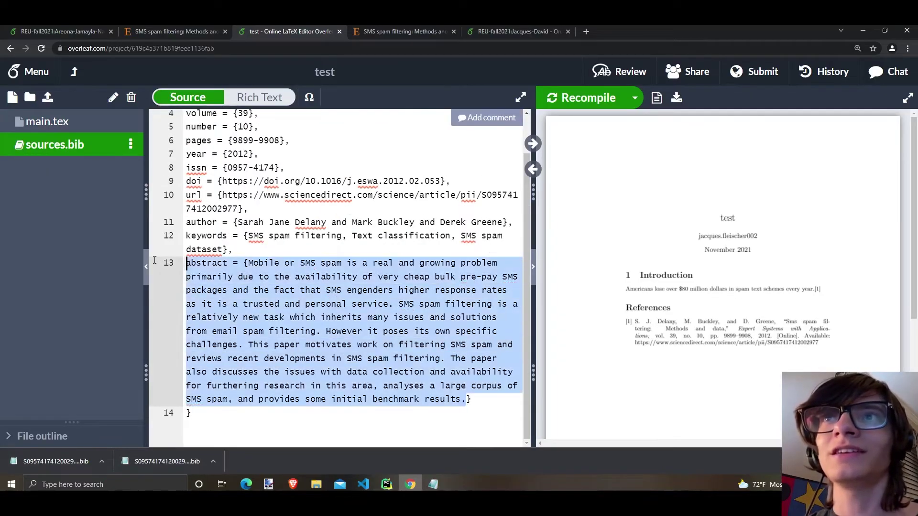
{"action": "left_click", "coordinate": [294, 255]}
{"action": "scroll", "coordinate": [292, 260], "scroll_direction": "up", "scroll_amount": 2}
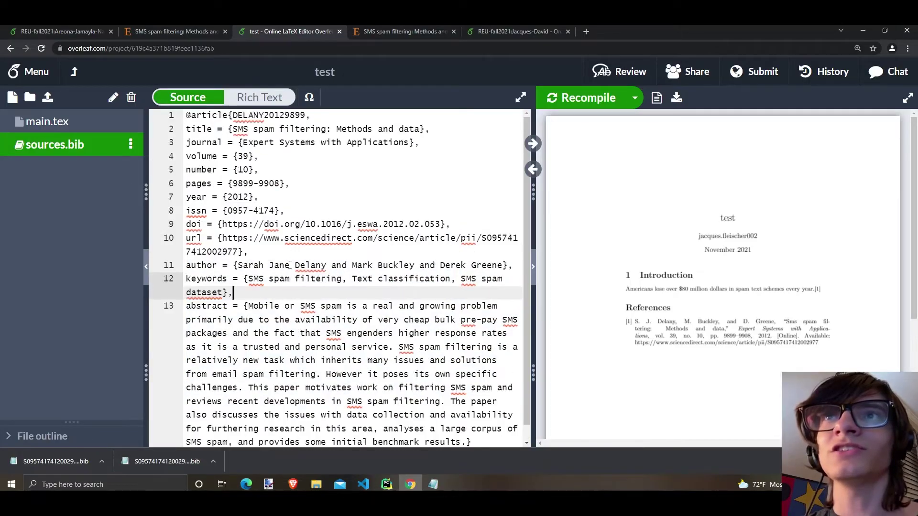
{"action": "left_click", "coordinate": [211, 268]}
{"action": "left_click", "coordinate": [197, 129]}
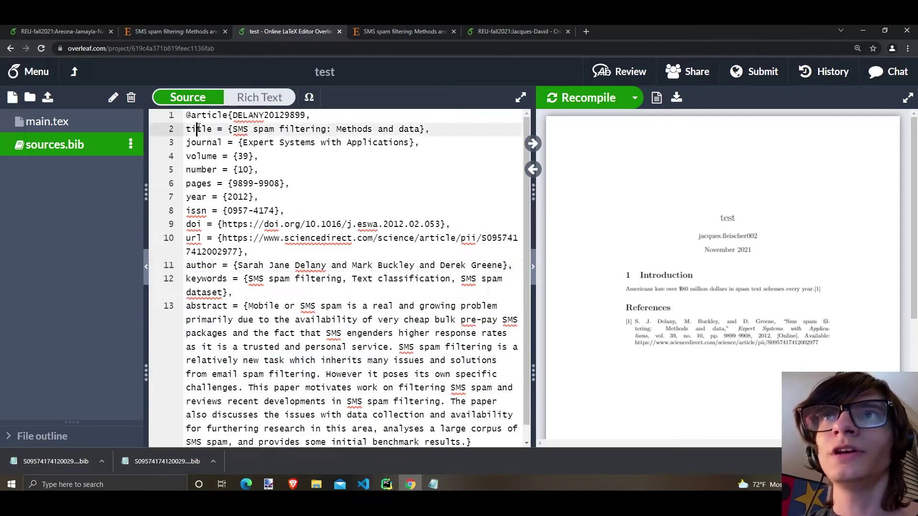
{"action": "left_click", "coordinate": [196, 227]}
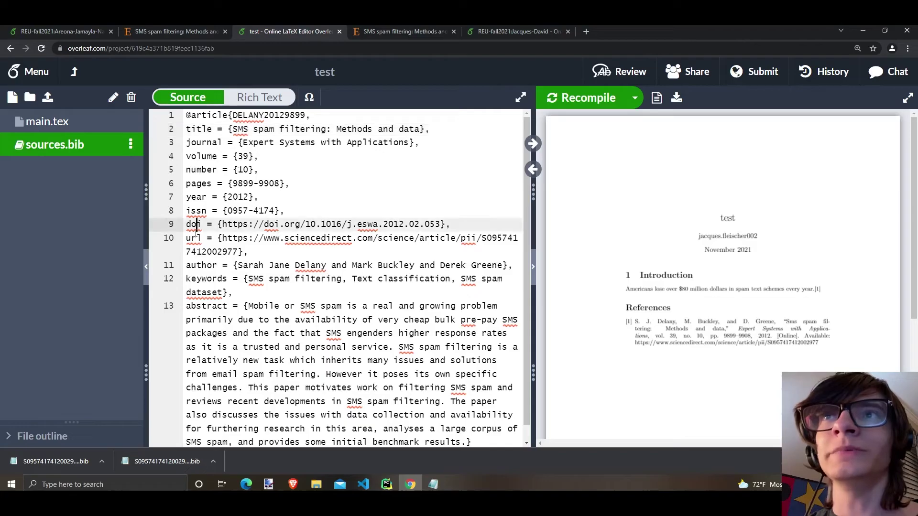
{"action": "left_click", "coordinate": [196, 239]}
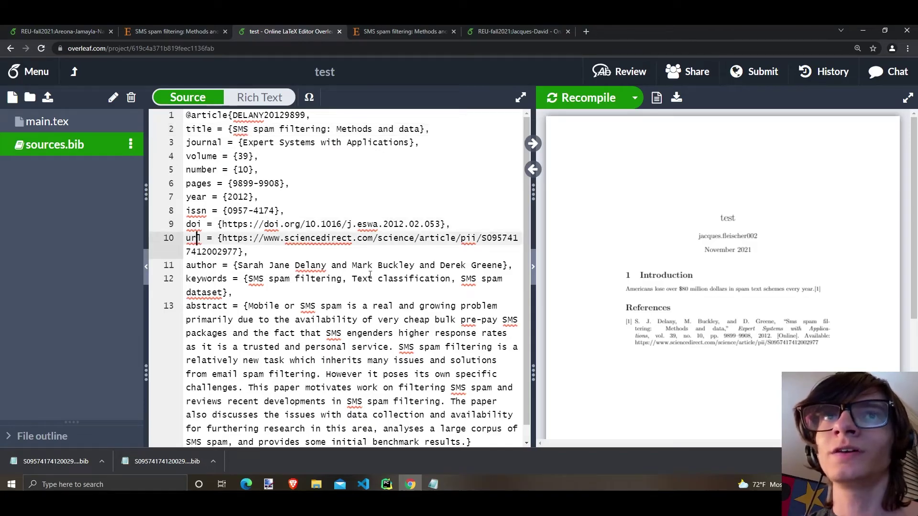
{"action": "scroll", "coordinate": [370, 275], "scroll_direction": "down", "scroll_amount": 2}
{"action": "scroll", "coordinate": [474, 286], "scroll_direction": "up", "scroll_amount": 2}
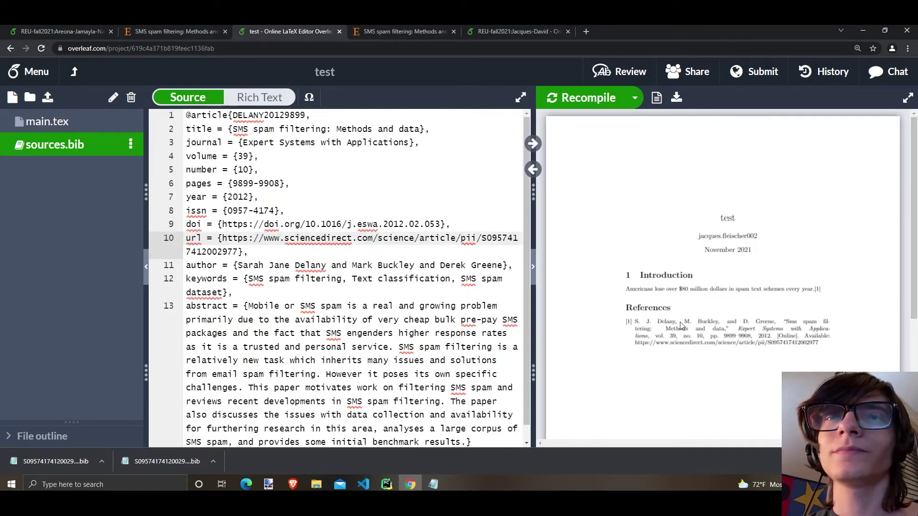
{"action": "left_click", "coordinate": [93, 125]}
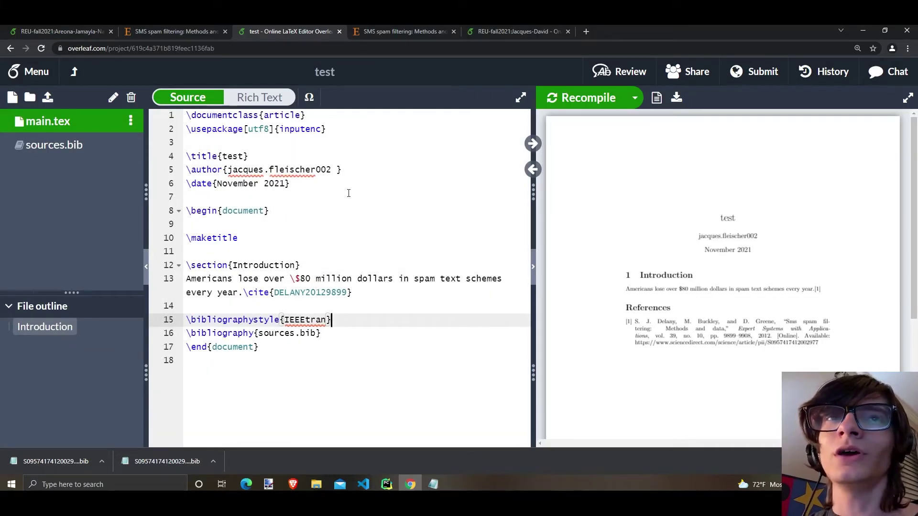
In the REU-fall2021 project's samplepaper.tex, select the \begin{thebibliography} line and first sample bibitem
{"action": "left_click", "coordinate": [82, 31]}
{"action": "scroll", "coordinate": [399, 233], "scroll_direction": "down", "scroll_amount": 8}
{"action": "scroll", "coordinate": [399, 233], "scroll_direction": "down", "scroll_amount": 20}
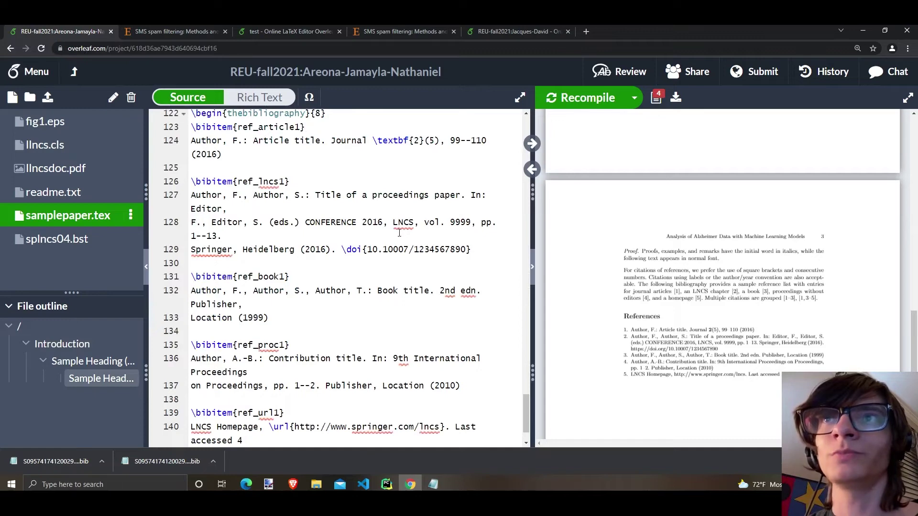
{"action": "scroll", "coordinate": [399, 233], "scroll_direction": "up", "scroll_amount": 1}
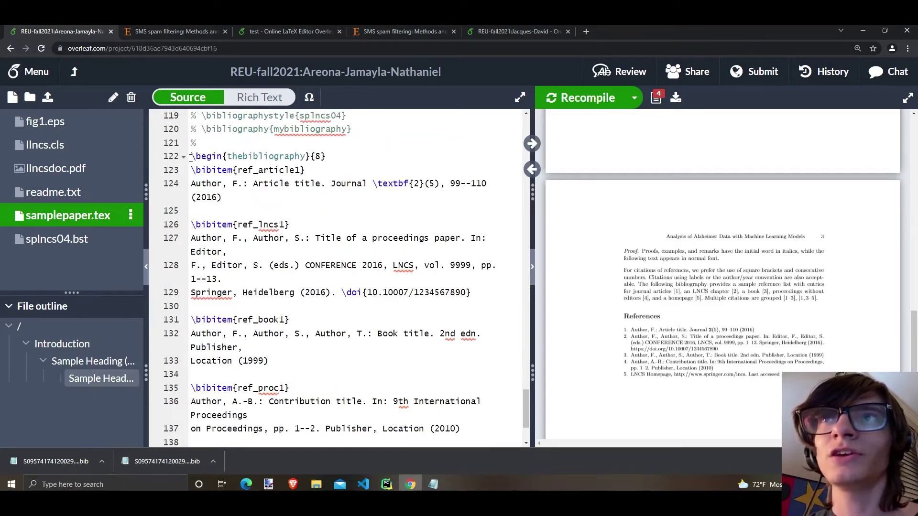
{"action": "left_click_drag", "start_coordinate": [191, 158], "coordinate": [331, 158]}
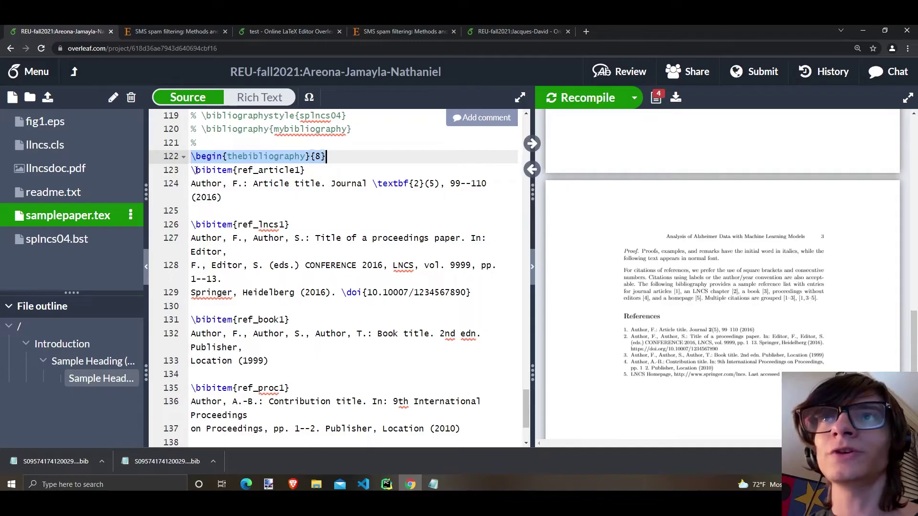
{"action": "mouse_move", "coordinate": [192, 171]}
{"action": "left_mouse_down"}
{"action": "mouse_move", "coordinate": [306, 171]}
{"action": "mouse_move", "coordinate": [351, 207]}
{"action": "mouse_move", "coordinate": [184, 174]}
{"action": "left_mouse_up"}
Reselect the first sample bibitem and the {1} citation marker, then return to the test project
{"action": "left_click", "coordinate": [351, 206]}
{"action": "left_click", "coordinate": [274, 196]}
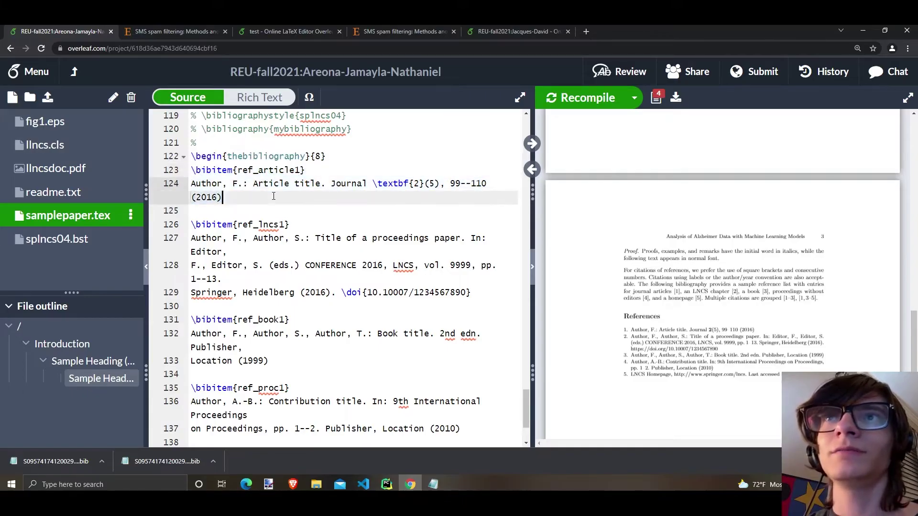
{"action": "left_click_drag", "start_coordinate": [273, 196], "coordinate": [190, 172]}
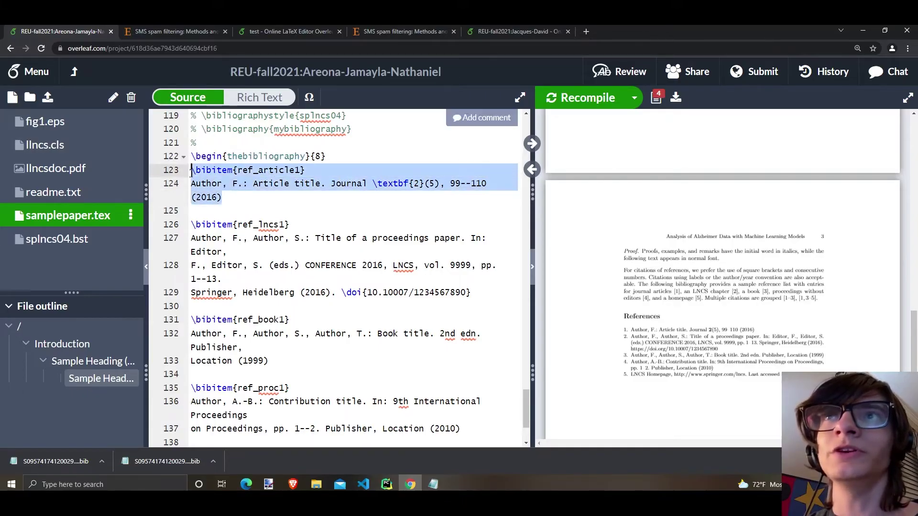
{"action": "left_click", "coordinate": [256, 198]}
{"action": "left_click_drag", "start_coordinate": [526, 393], "coordinate": [479, 225]}
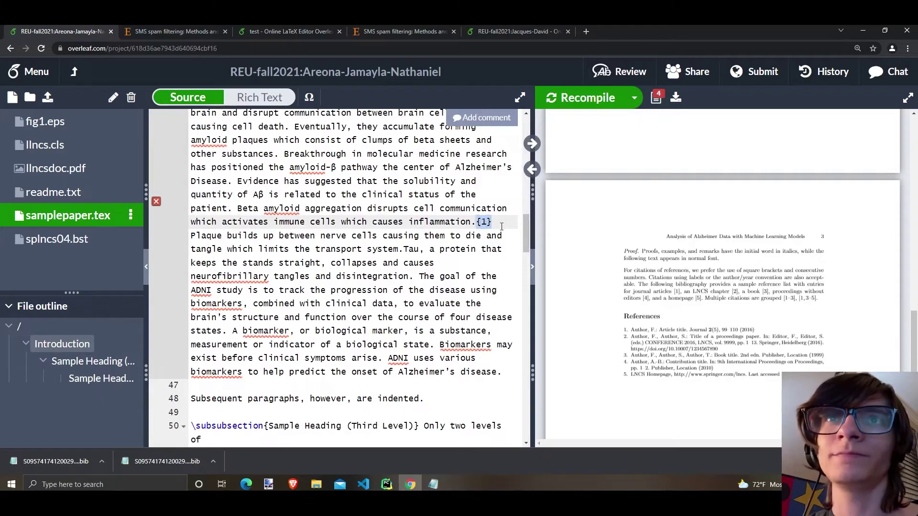
{"action": "left_click", "coordinate": [501, 226]}
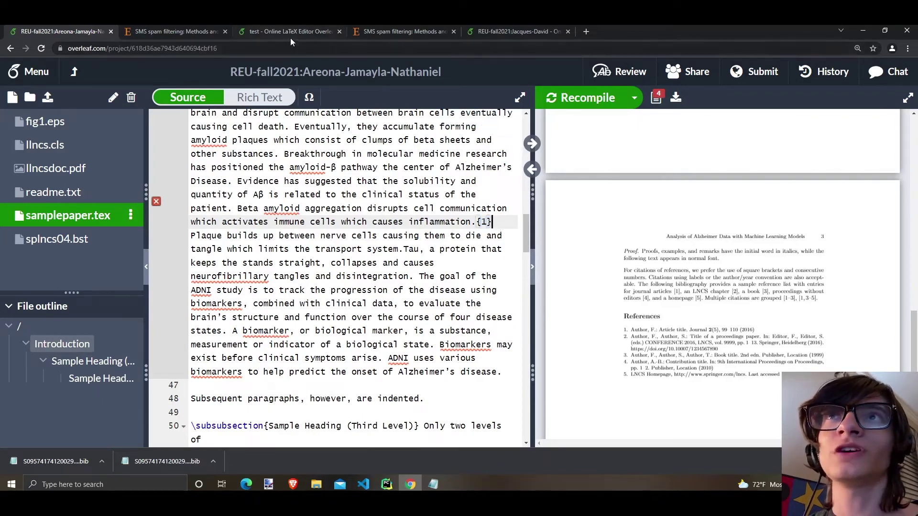
{"action": "left_click", "coordinate": [291, 35]}
In sources.bib, add blank lines after the DELANY20129899 entry's closing brace
{"action": "left_click", "coordinate": [78, 147]}
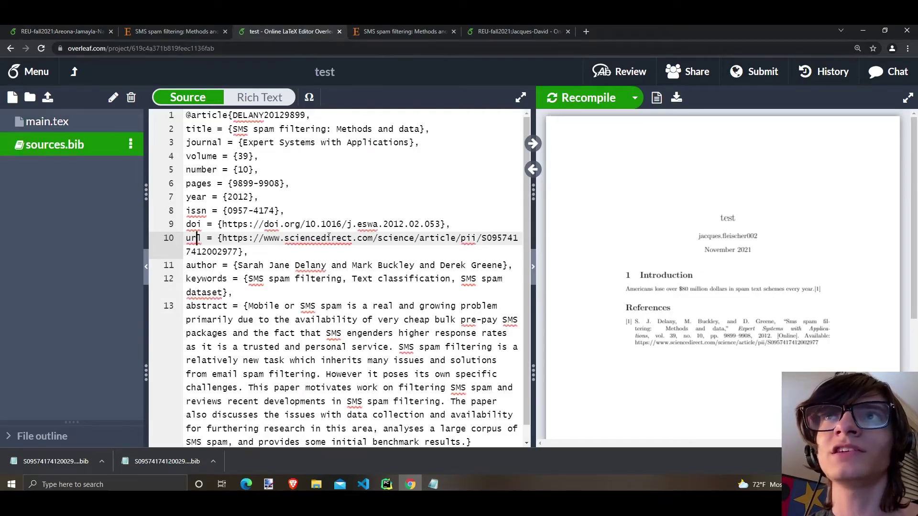
{"action": "scroll", "coordinate": [329, 236], "scroll_direction": "down", "scroll_amount": 5}
{"action": "left_click", "coordinate": [235, 195]}
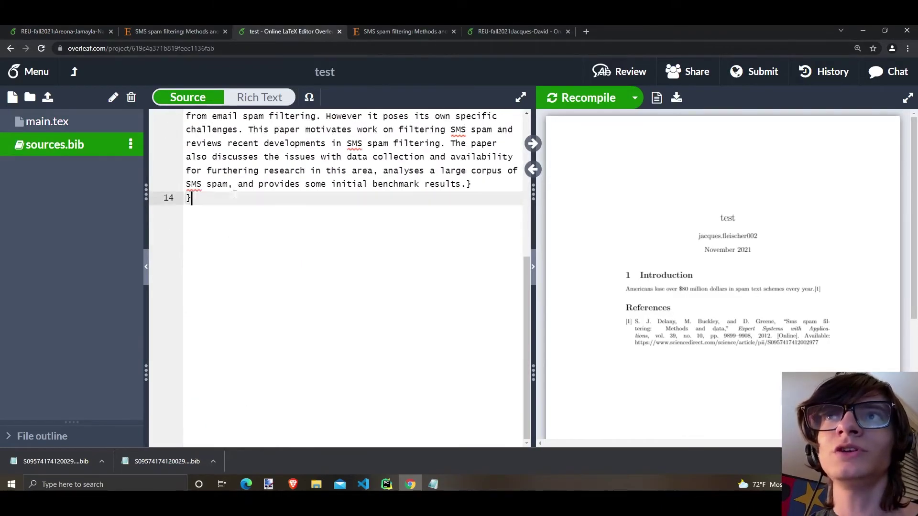
{"action": "key", "text": "Return"}
{"action": "key", "text": "Return"}
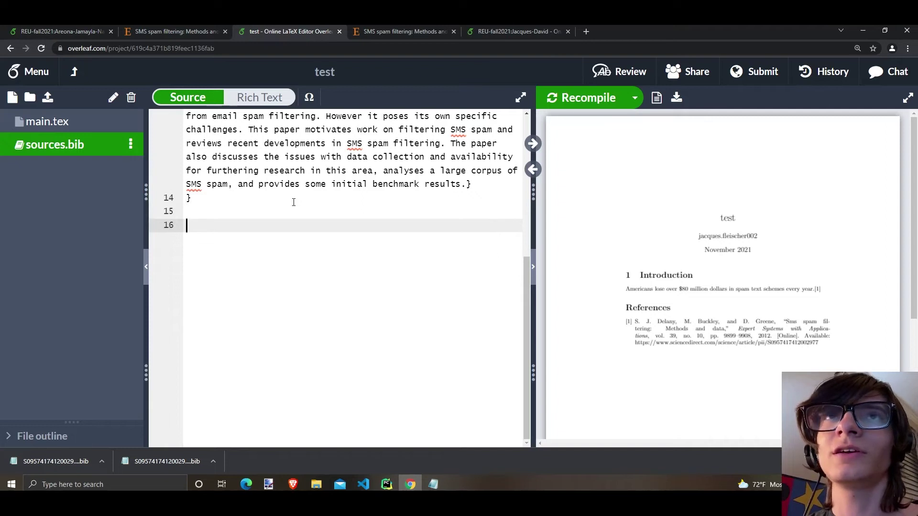
In a new Chrome tab, open arxiv.org through a Google search for 'arxiv'
{"action": "left_click", "coordinate": [590, 33]}
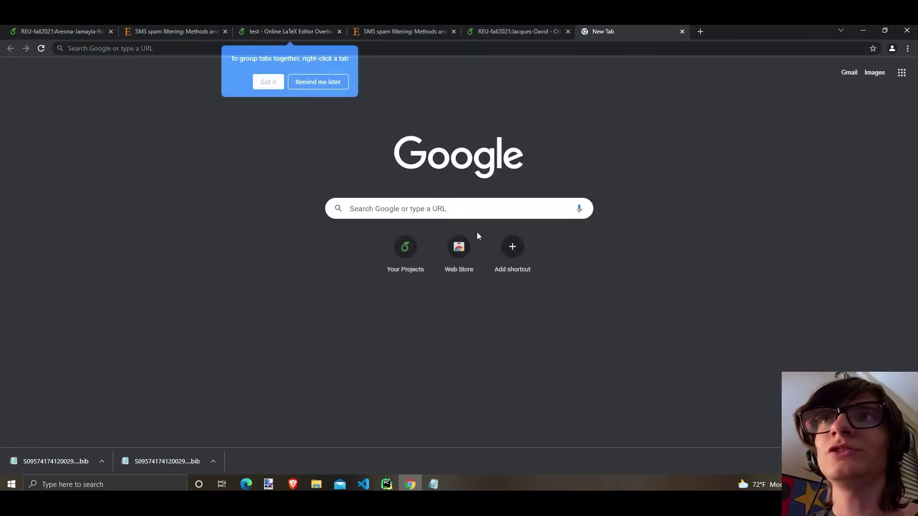
{"action": "left_click", "coordinate": [461, 207]}
{"action": "type", "text": "arxiv"}
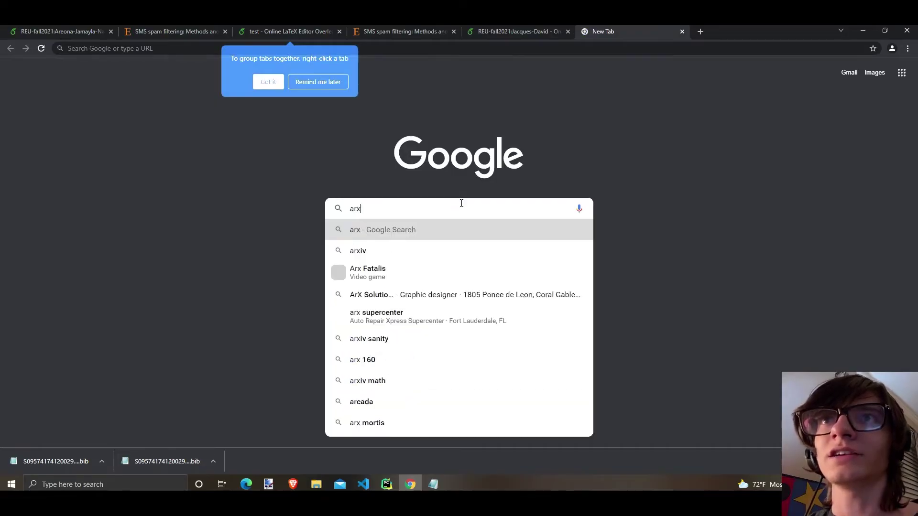
{"action": "key", "text": "Return"}
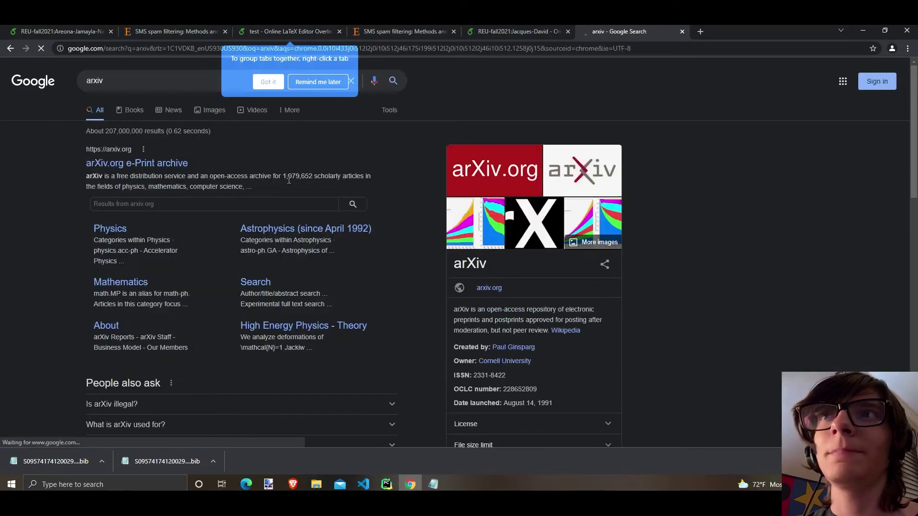
{"action": "left_click", "coordinate": [130, 163]}
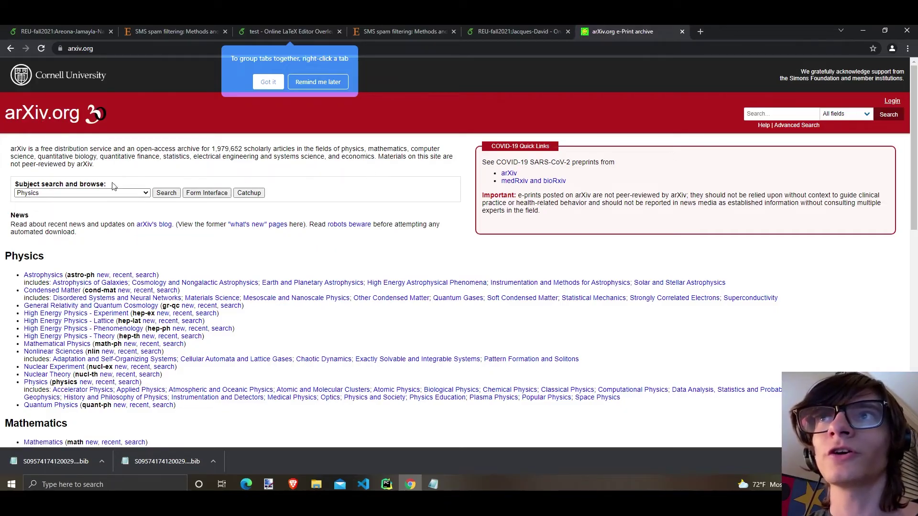
Search arXiv for 'spam sms' and scroll through the results
{"action": "left_click", "coordinate": [743, 113]}
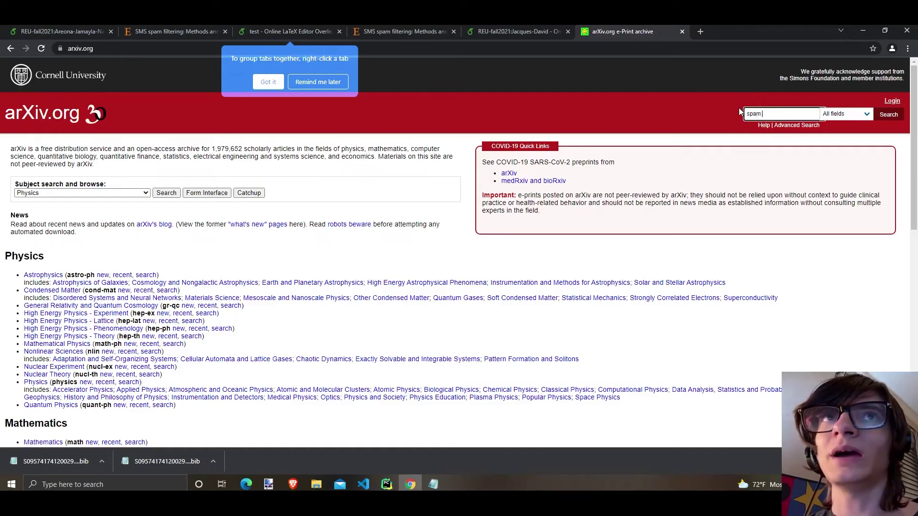
{"action": "type", "text": "sms"}
{"action": "key", "text": "Return"}
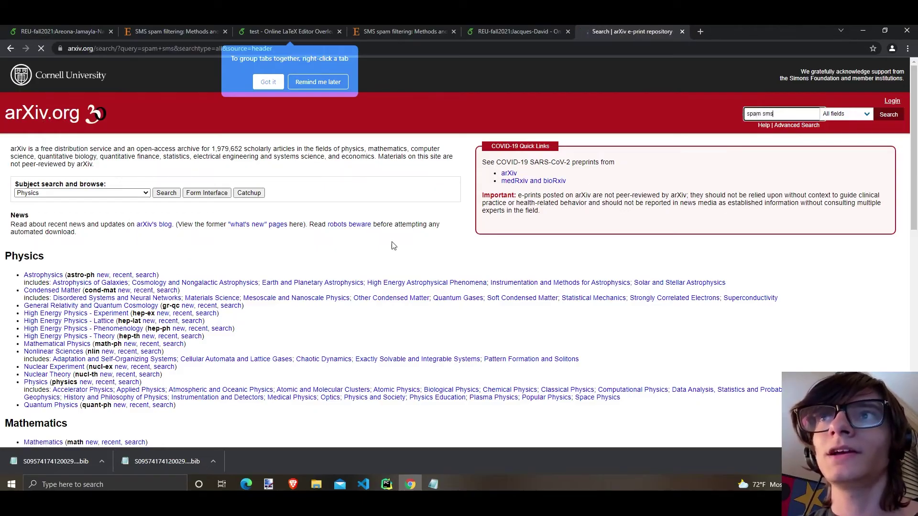
{"action": "scroll", "coordinate": [389, 244], "scroll_direction": "down", "scroll_amount": 2}
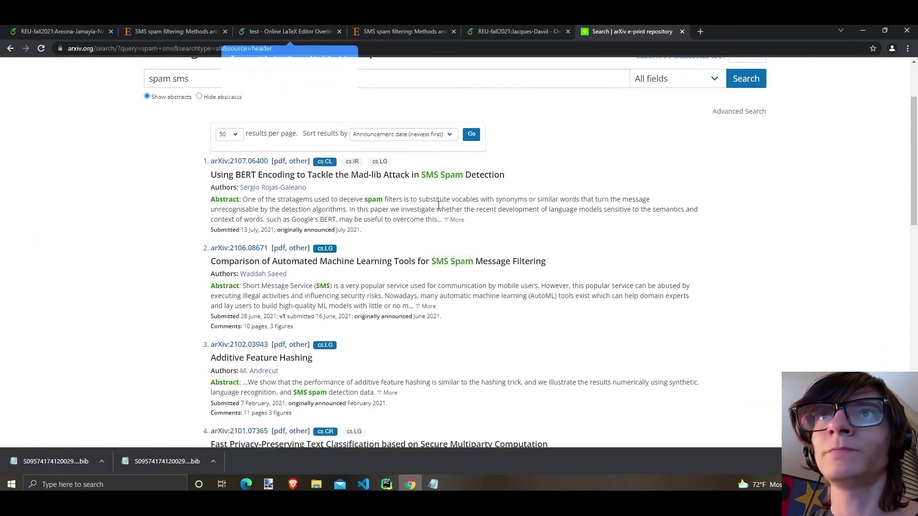
Open the BERT Mad-lib paper arXiv:2107.06400 and export its BibTeX citation
{"action": "left_click", "coordinate": [254, 161]}
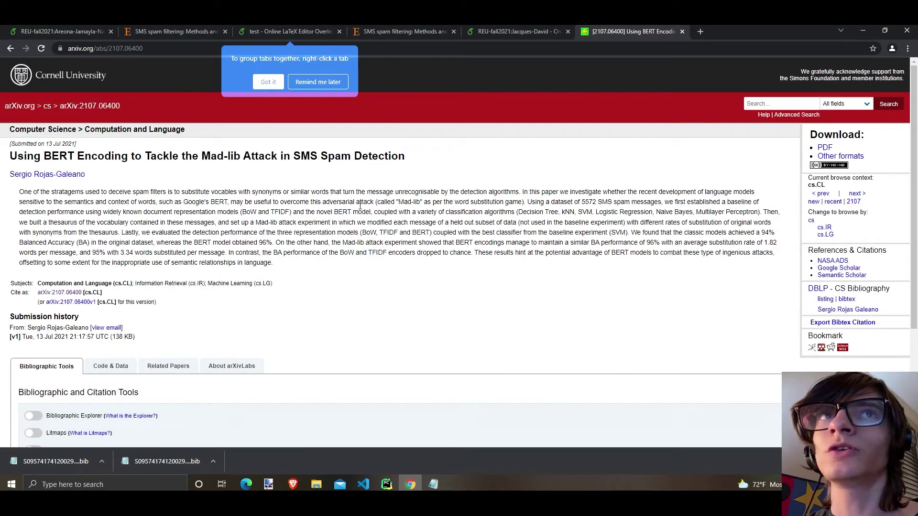
{"action": "scroll", "coordinate": [360, 206], "scroll_direction": "down", "scroll_amount": 3}
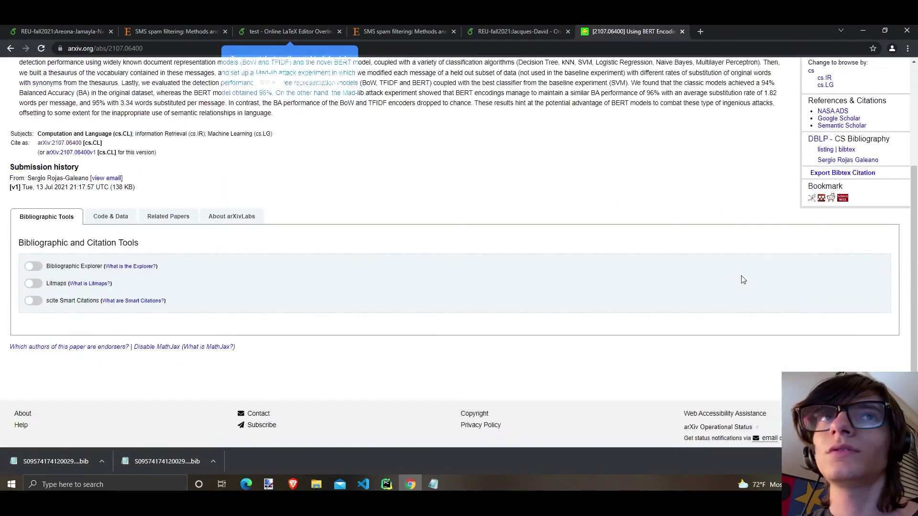
{"action": "scroll", "coordinate": [765, 268], "scroll_direction": "down", "scroll_amount": 1}
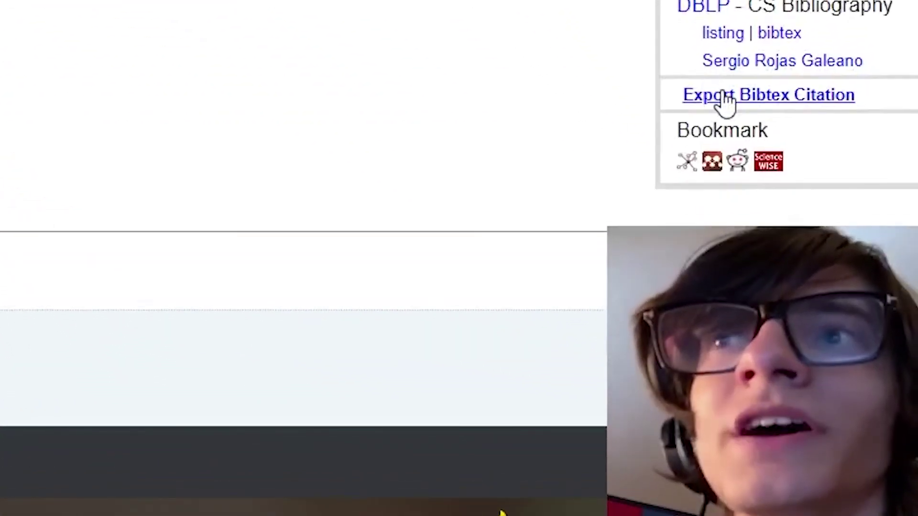
{"action": "left_click", "coordinate": [725, 98]}
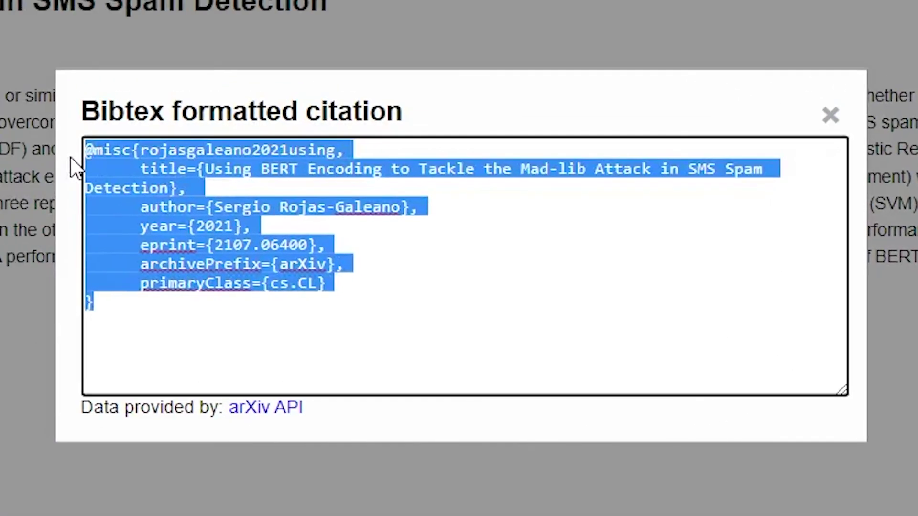
Copy the generated BibTeX citation text and return to the Overleaf tab
{"action": "right_click", "coordinate": [123, 155]}
{"action": "left_click", "coordinate": [183, 253]}
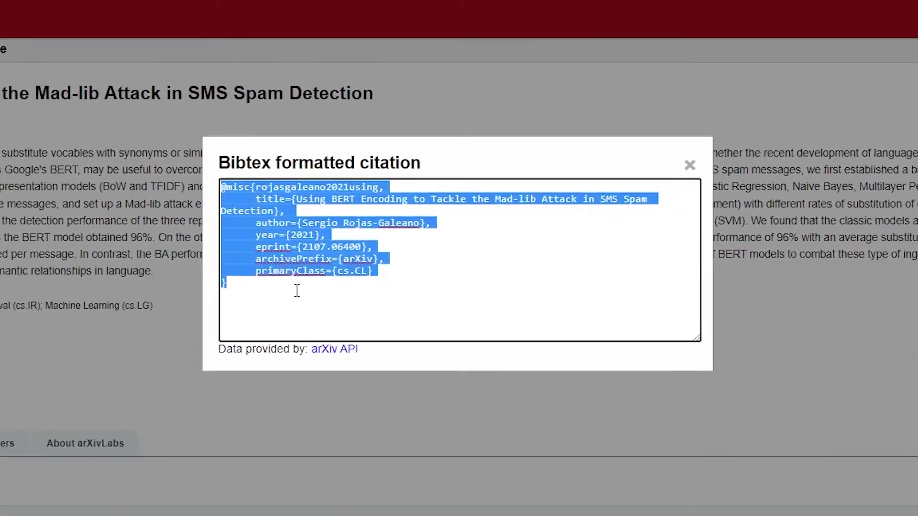
{"action": "left_click", "coordinate": [206, 314]}
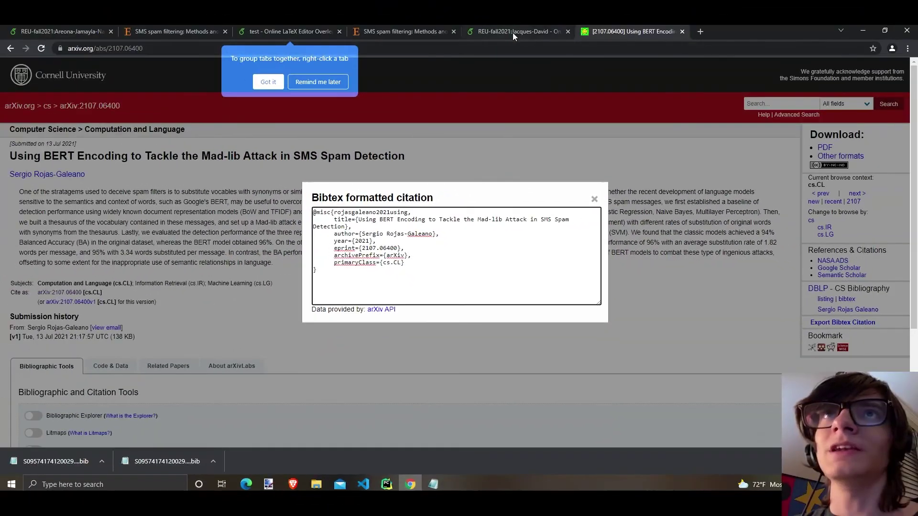
{"action": "left_click", "coordinate": [521, 3]}
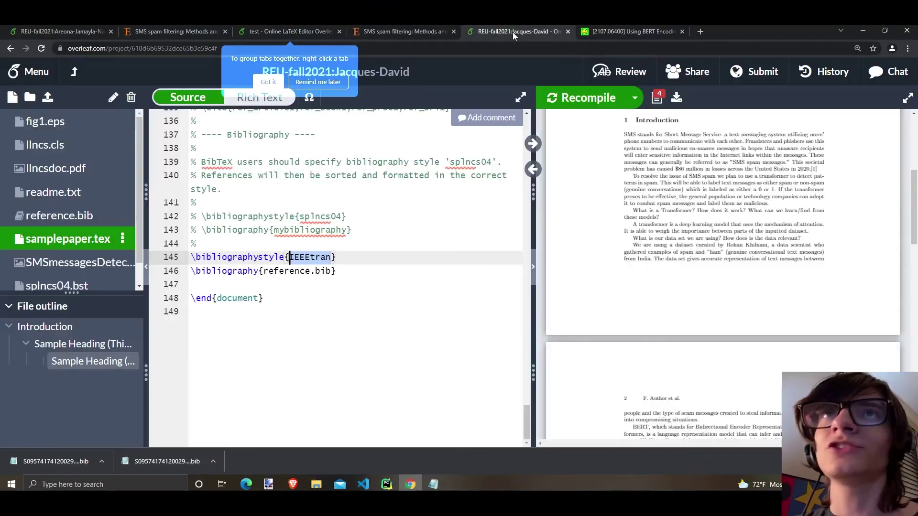
{"action": "left_click", "coordinate": [277, 31]}
{"action": "left_click", "coordinate": [268, 82]}
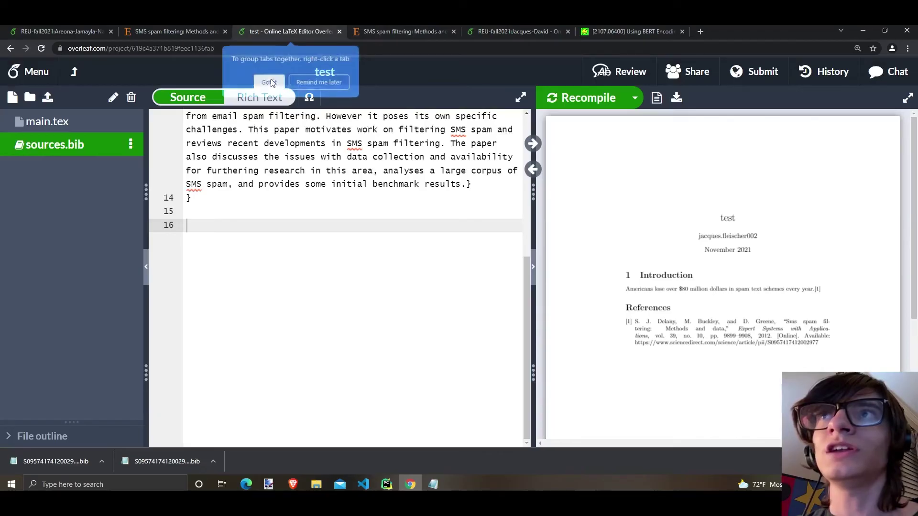
{"action": "scroll", "coordinate": [294, 216], "scroll_direction": "up", "scroll_amount": 4}
{"action": "scroll", "coordinate": [296, 218], "scroll_direction": "down", "scroll_amount": 3}
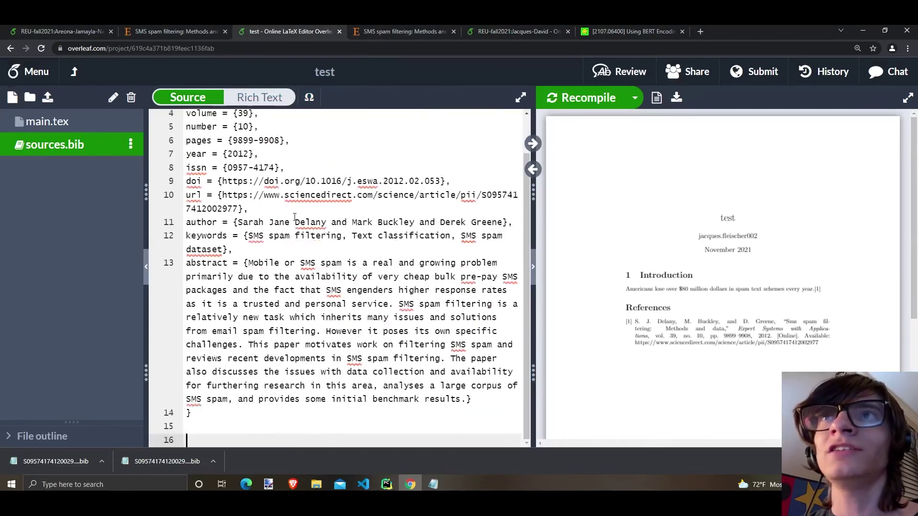
{"action": "key", "text": "ctrl+v"}
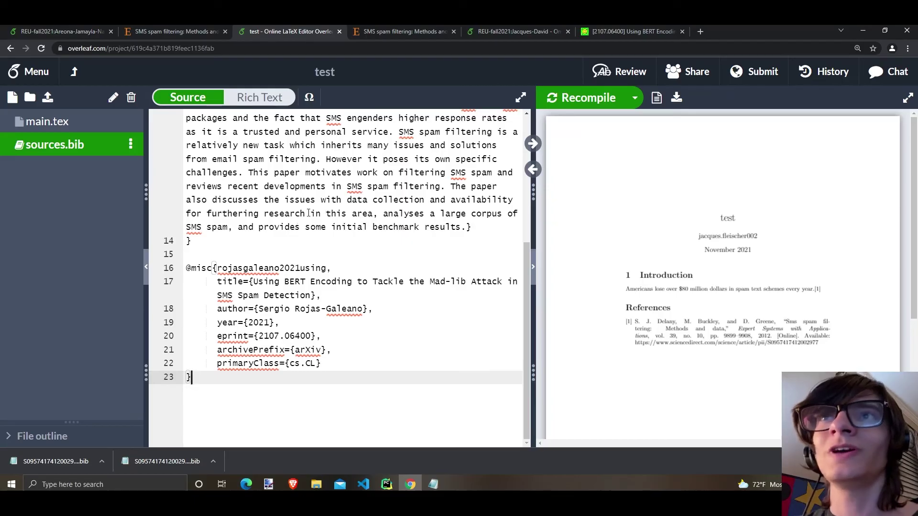
{"action": "left_click_drag", "start_coordinate": [217, 268], "coordinate": [326, 268]}
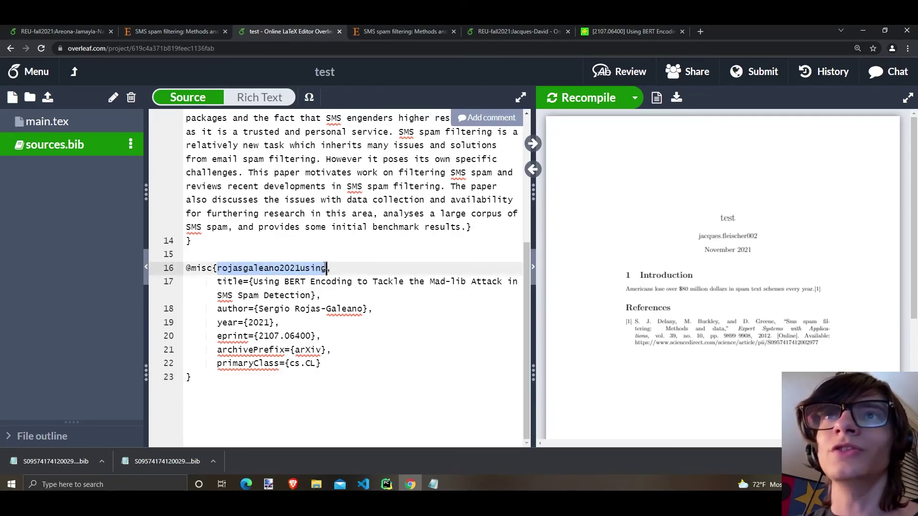
{"action": "left_click", "coordinate": [340, 267]}
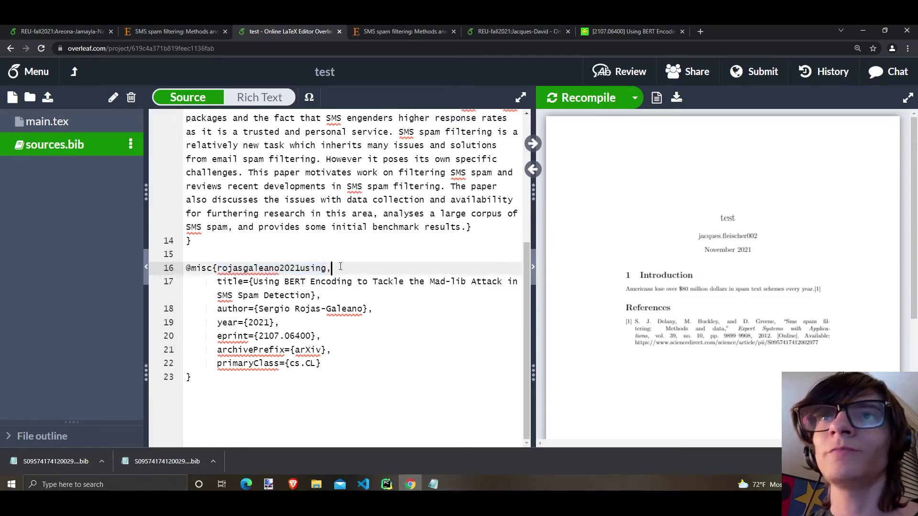
{"action": "left_click", "coordinate": [46, 125]}
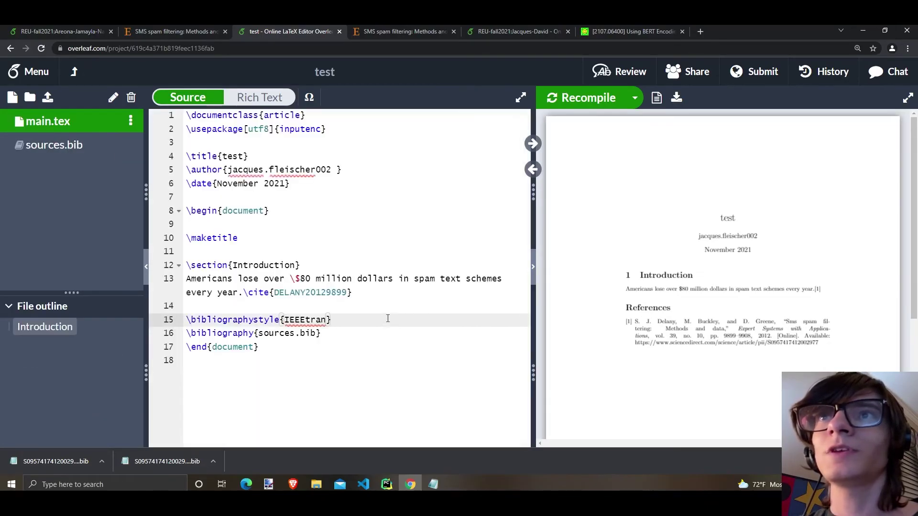
Add line 15 "BERT is good for analyzing spam messages' text." below the first cited sentence in main.tex
{"action": "left_click", "coordinate": [400, 290]}
{"action": "key", "text": "Return"}
{"action": "key", "text": "Return"}
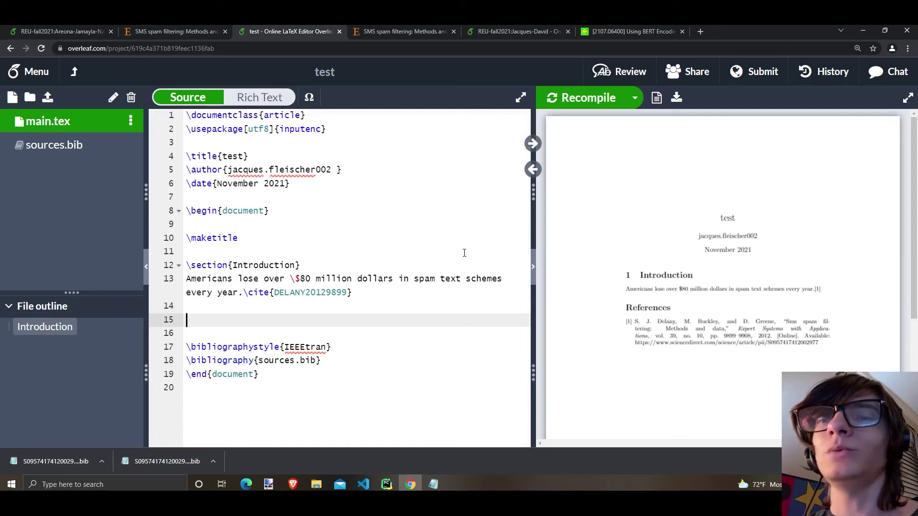
{"action": "type", "text": "BERT "}
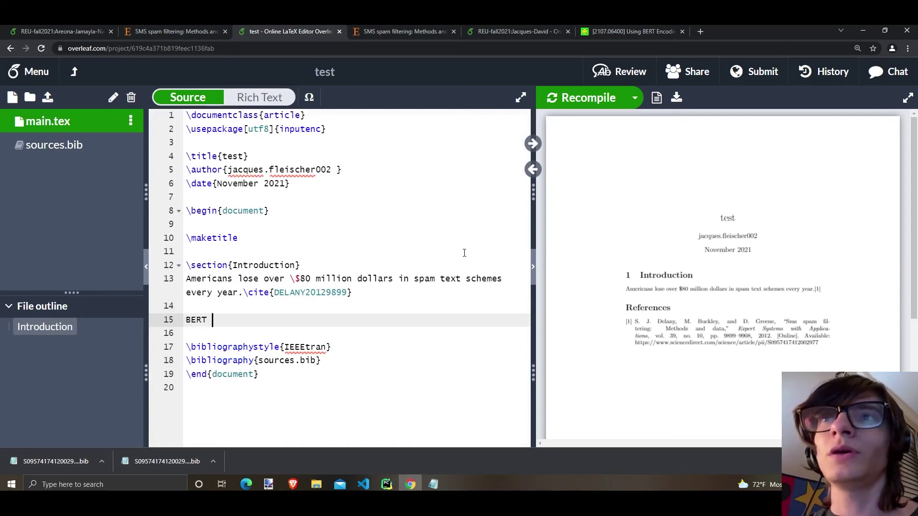
{"action": "type", "text": "is good for"}
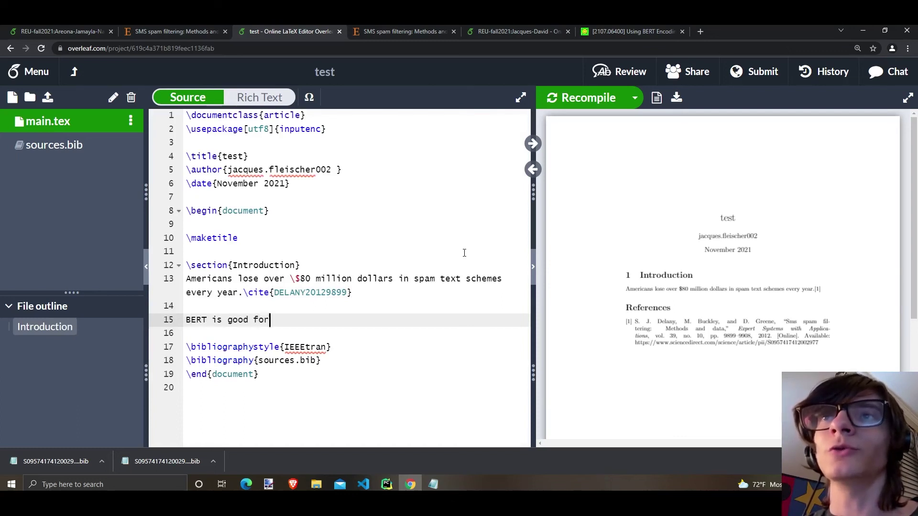
{"action": "type", "text": " analyzing "}
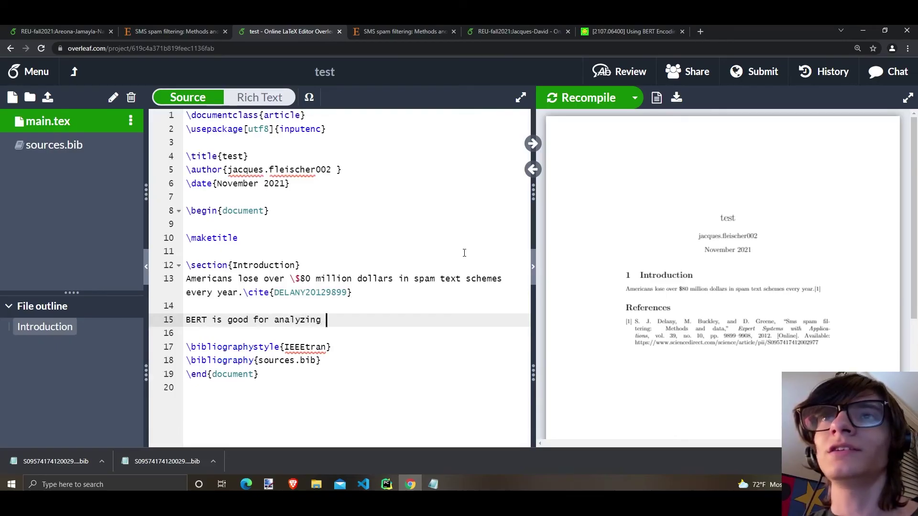
{"action": "type", "text": "spam messages tex"}
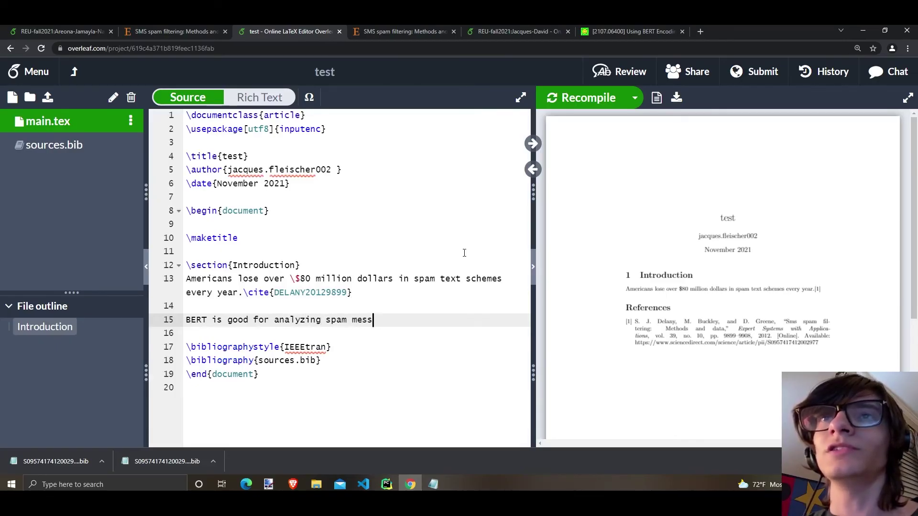
{"action": "key", "text": "BackSpace"}
{"action": "key", "text": "BackSpace"}
{"action": "key", "text": "BackSpace"}
{"action": "key", "text": "BackSpace"}
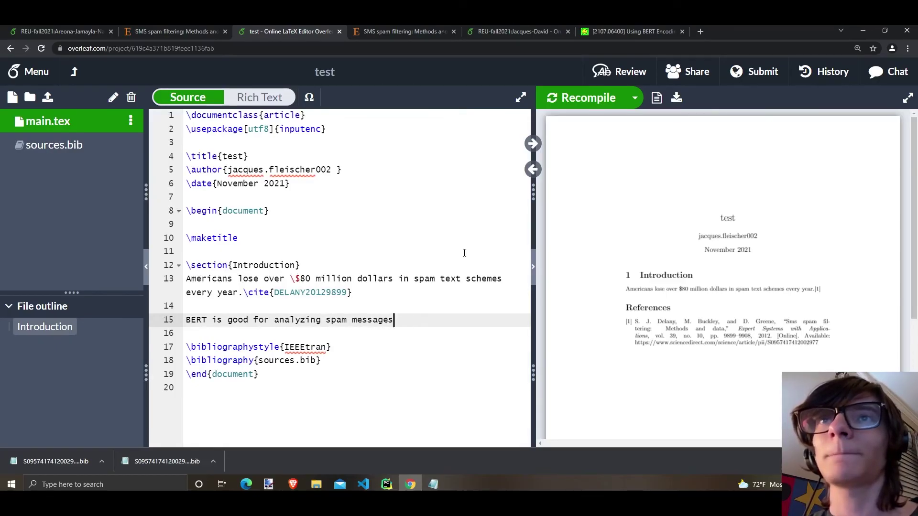
{"action": "key", "text": "BackSpace"}
{"action": "type", "text": "s' "}
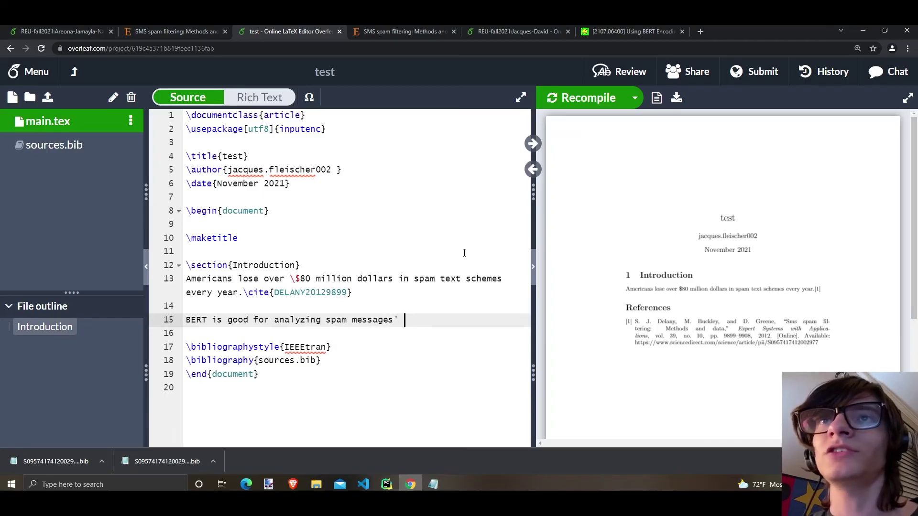
{"action": "type", "text": "text.\\cite"}
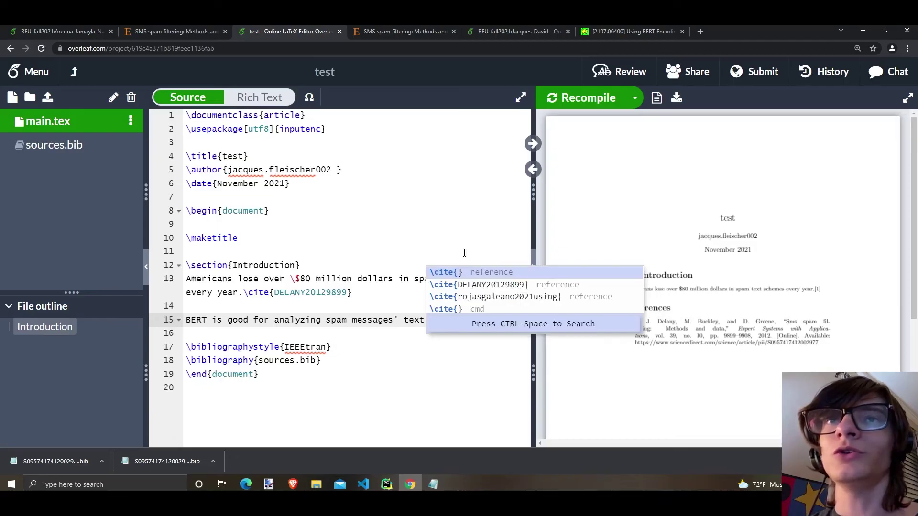
{"action": "type", "text": "{rojasgaleano2021"}
{"action": "key", "text": "ctrl+z"}
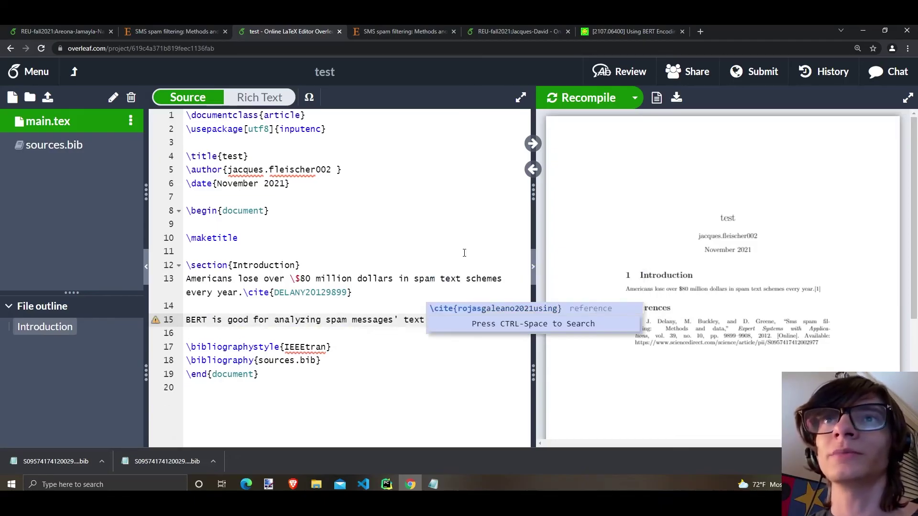
{"action": "key", "text": "Escape"}
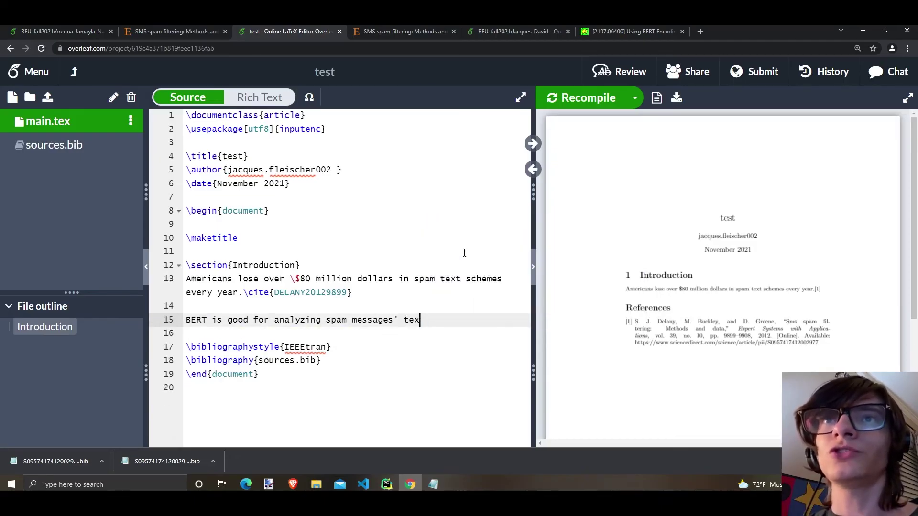
{"action": "type", "text": "\\cite"}
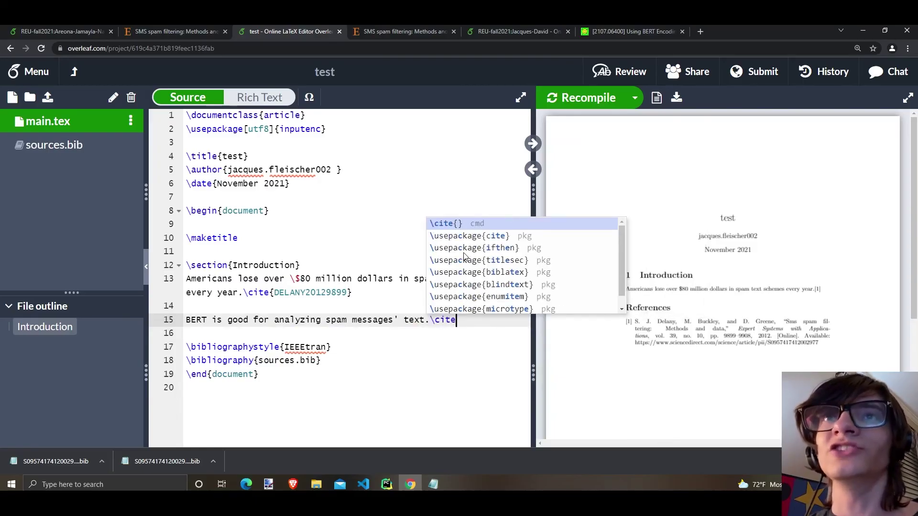
Cite rojasgaleano2021using after the BERT sentence and recompile the PDF with the new reference
{"action": "key", "text": "Return"}
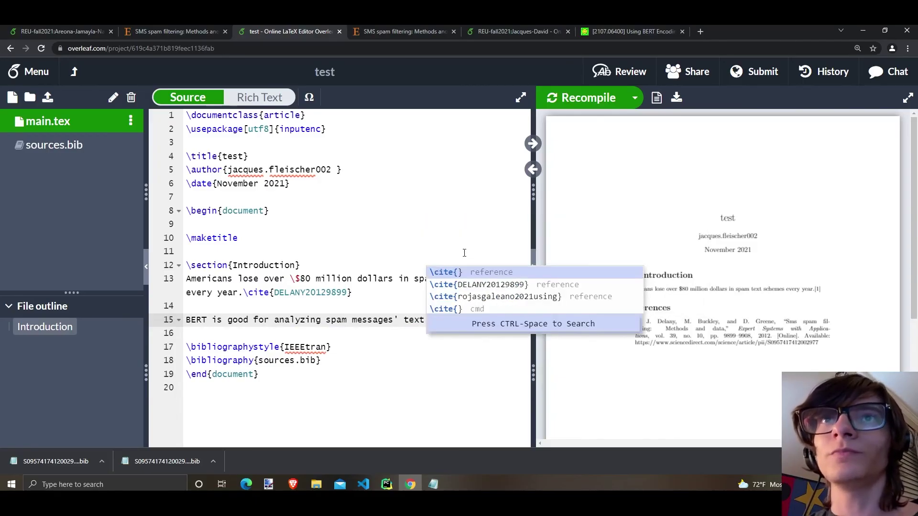
{"action": "key", "text": "Down"}
{"action": "key", "text": "Down"}
{"action": "key", "text": "Up"}
{"action": "key", "text": "Down"}
{"action": "key", "text": "Up"}
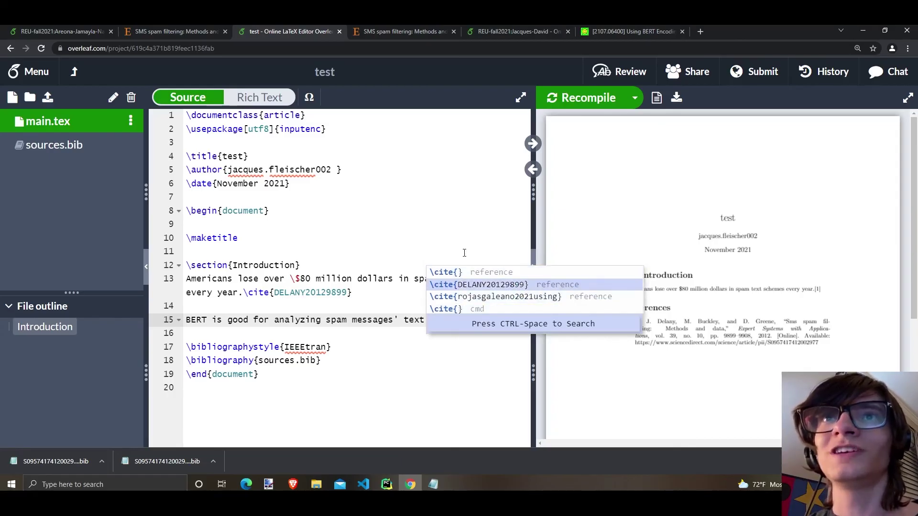
{"action": "key", "text": "Down"}
{"action": "key", "text": "Up"}
{"action": "key", "text": "Up"}
{"action": "key", "text": "Down"}
{"action": "key", "text": "Down"}
{"action": "key", "text": "Down"}
{"action": "key", "text": "Up"}
{"action": "key", "text": "Up"}
{"action": "key", "text": "Up"}
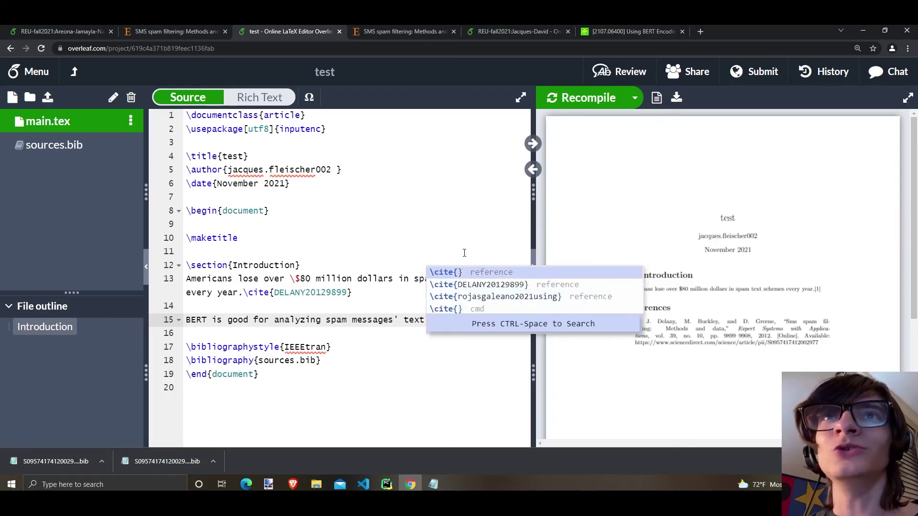
{"action": "key", "text": "Down"}
{"action": "key", "text": "Down"}
{"action": "key", "text": "Down"}
{"action": "key", "text": "Up"}
{"action": "key", "text": "Up"}
{"action": "key", "text": "Up"}
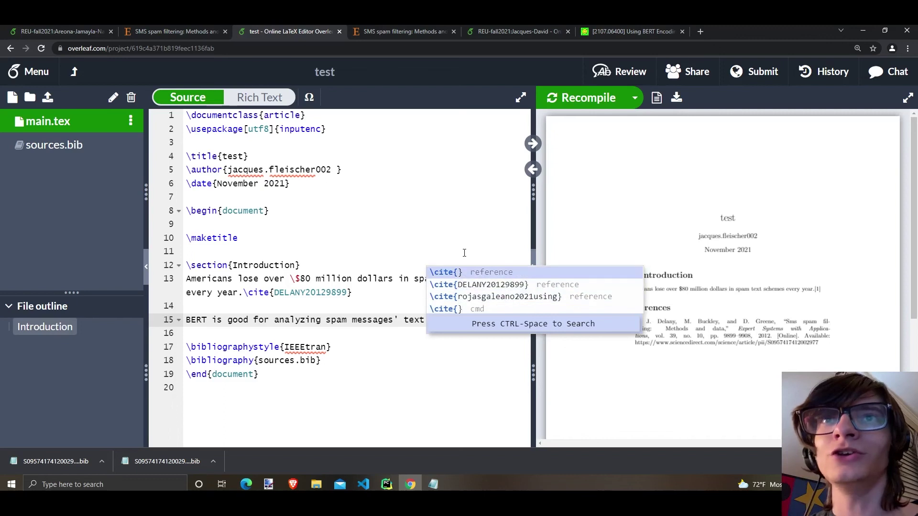
{"action": "key", "text": "Down"}
{"action": "key", "text": "Down"}
{"action": "key", "text": "Down"}
{"action": "key", "text": "Up"}
{"action": "key", "text": "Up"}
{"action": "key", "text": "Up"}
{"action": "key", "text": "Down"}
{"action": "key", "text": "Down"}
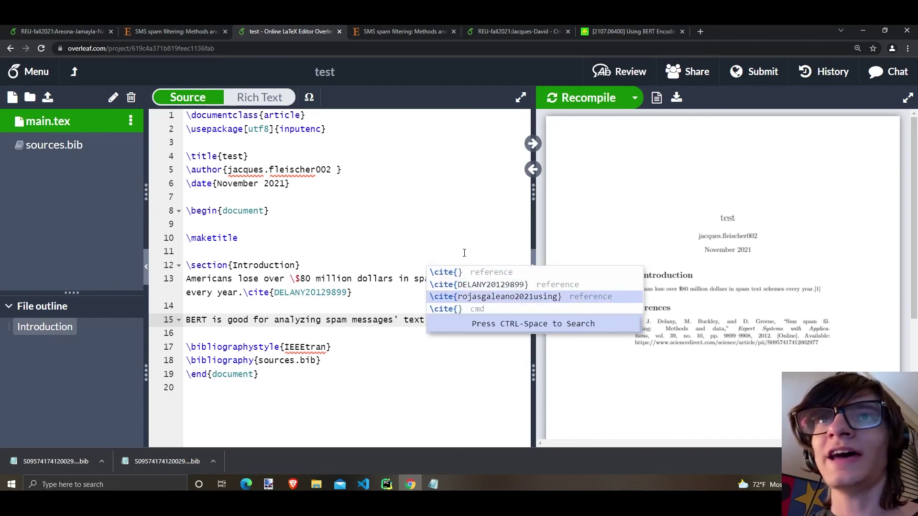
{"action": "key", "text": "Return"}
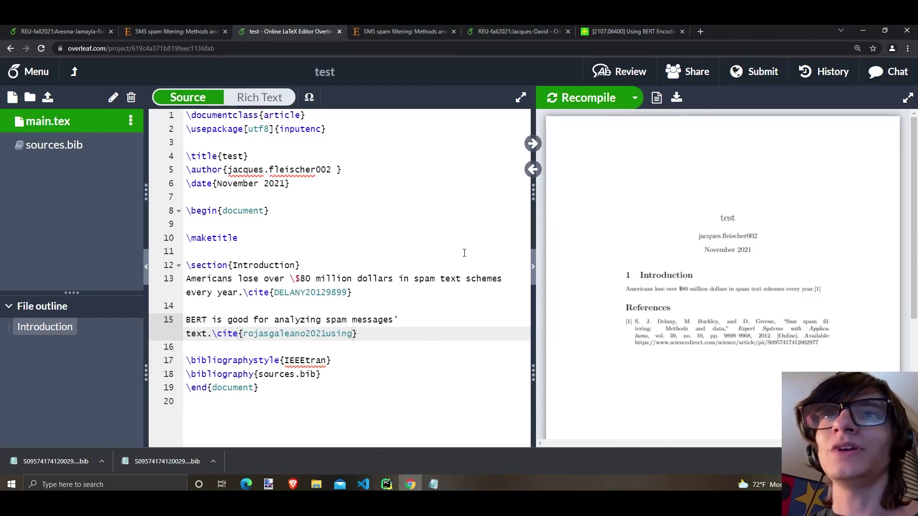
{"action": "left_click", "coordinate": [592, 97]}
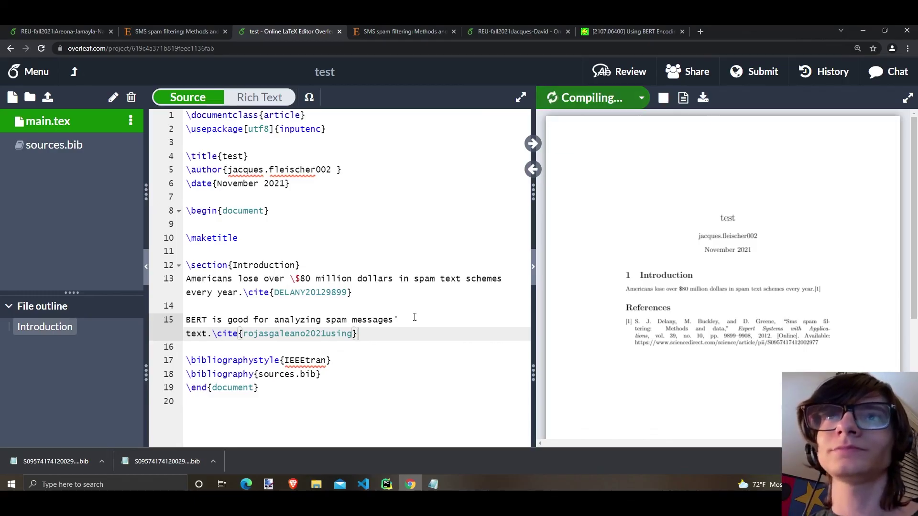